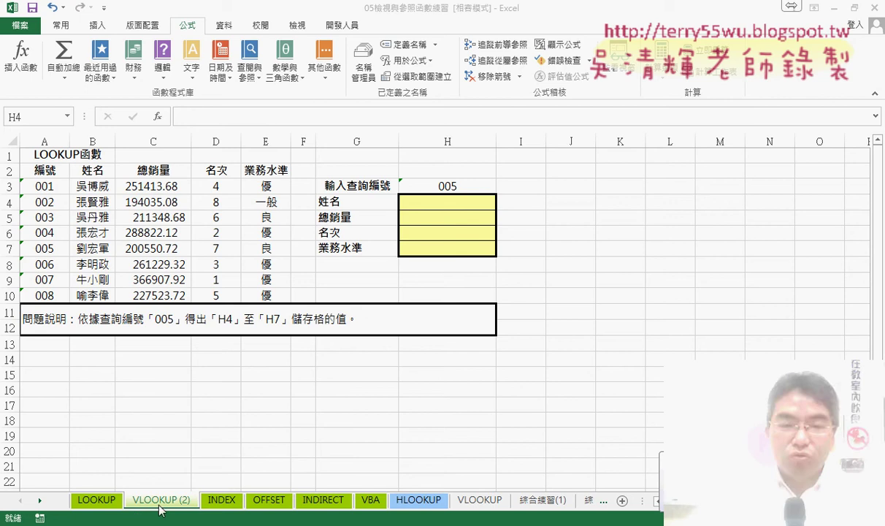
# Step: Select H4 and choose VLOOKUP from Insert Function to open its Function Arguments dialog
pyautogui.click(467, 201)
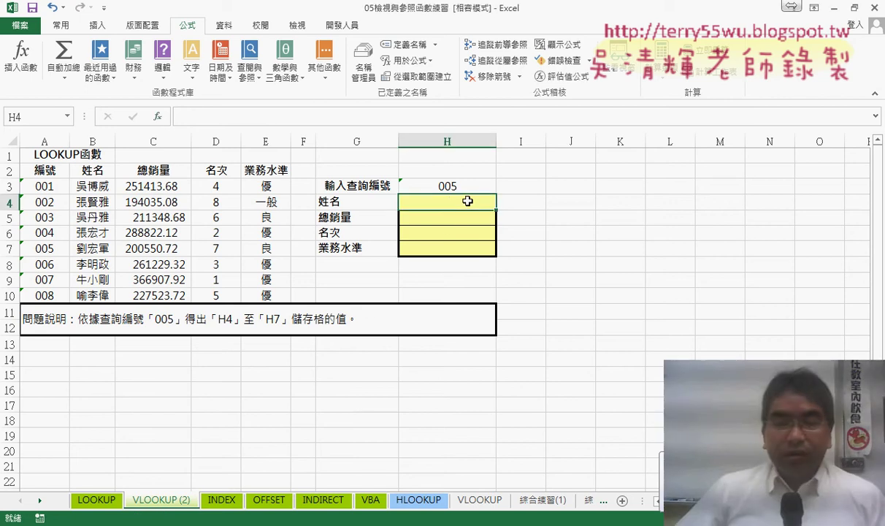
pyautogui.click(157, 117)
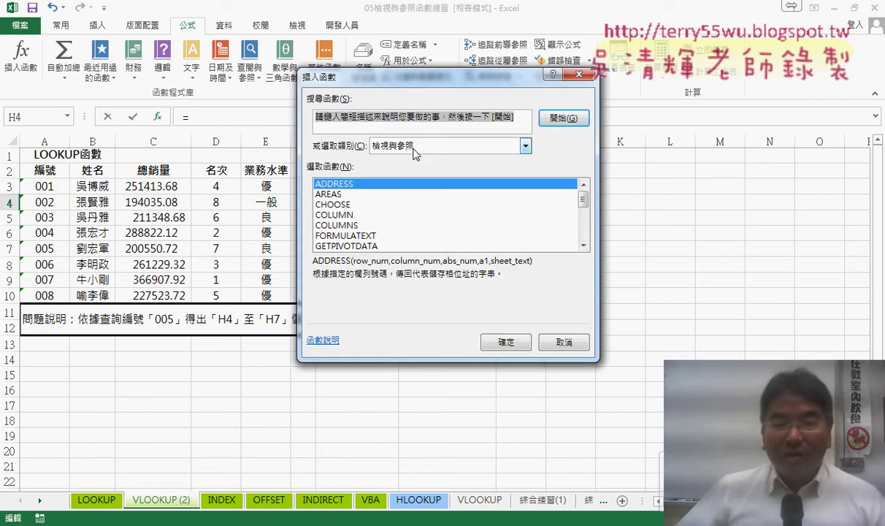
pyautogui.moveTo(582, 198); pyautogui.dragTo(582, 232)
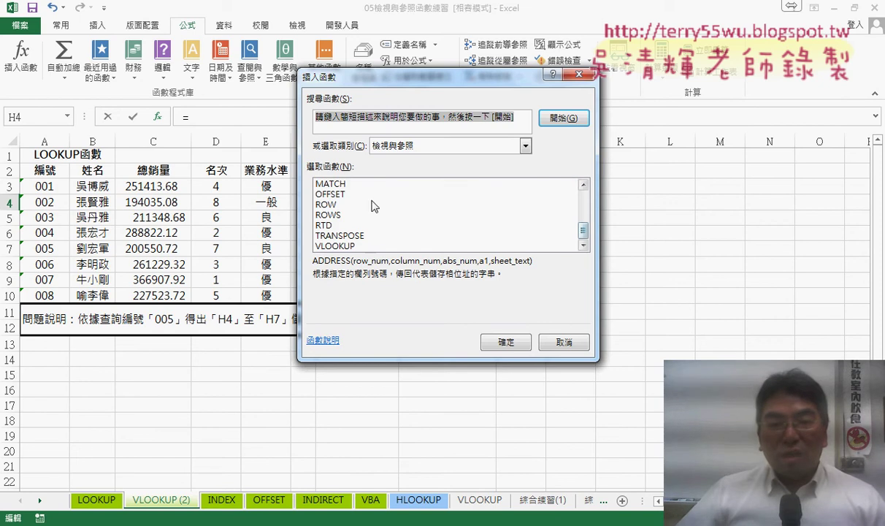
pyautogui.click(326, 246)
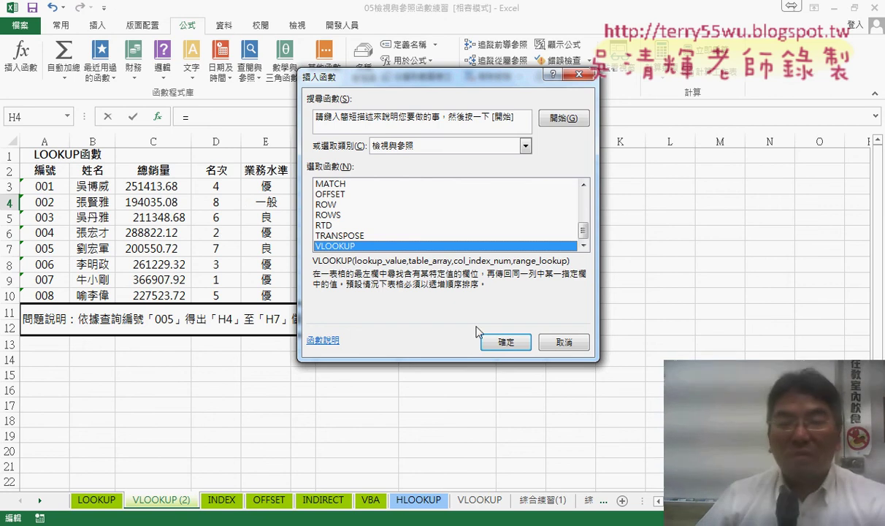
pyautogui.click(506, 341)
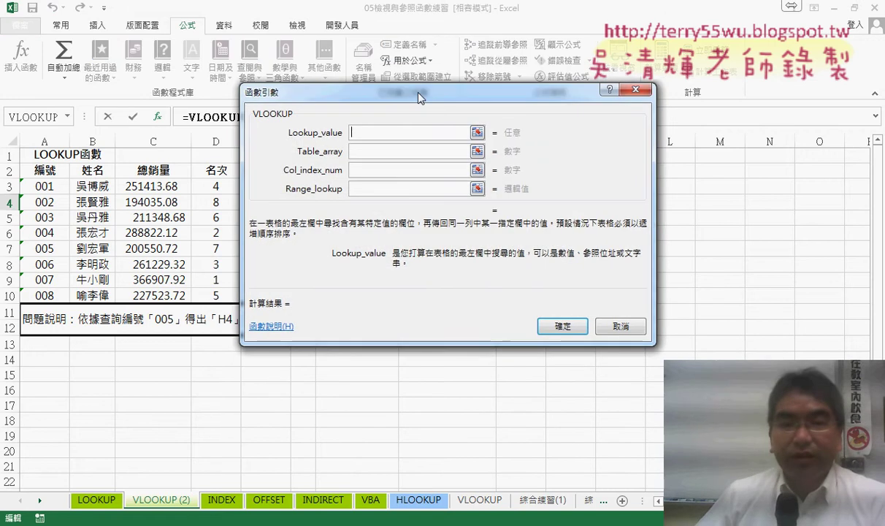
# Step: Set H3 as the Lookup_value and A3:E10 as the Table_array
pyautogui.moveTo(420, 97); pyautogui.dragTo(674, 117)
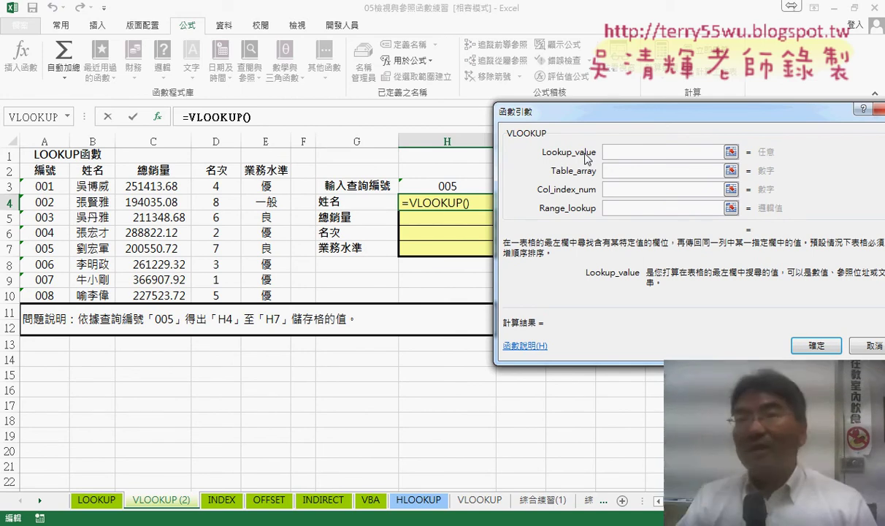
pyautogui.click(443, 184)
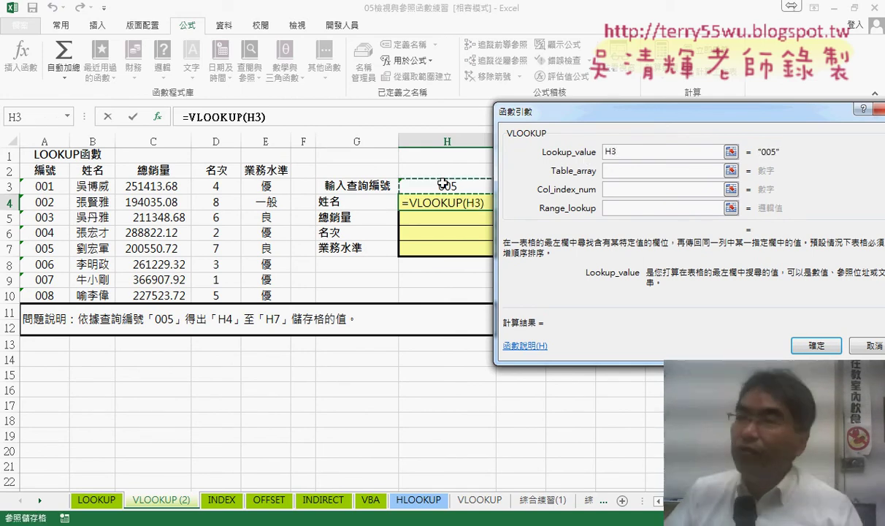
pyautogui.click(614, 171)
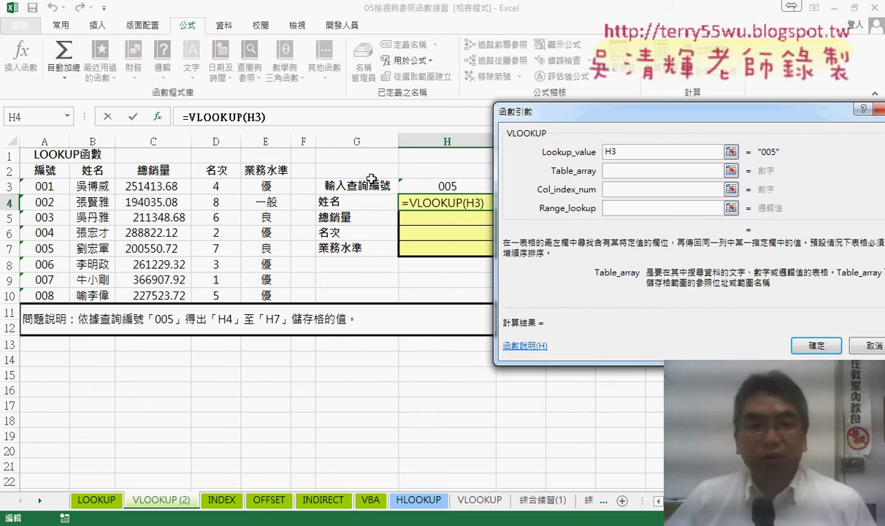
pyautogui.moveTo(43, 186); pyautogui.dragTo(269, 295)
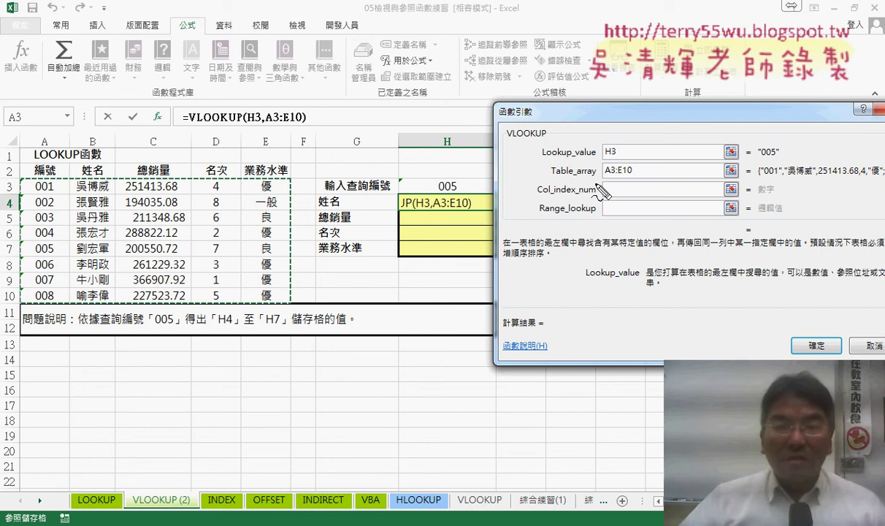
pyautogui.moveTo(506, 143); pyautogui.dragTo(549, 135)
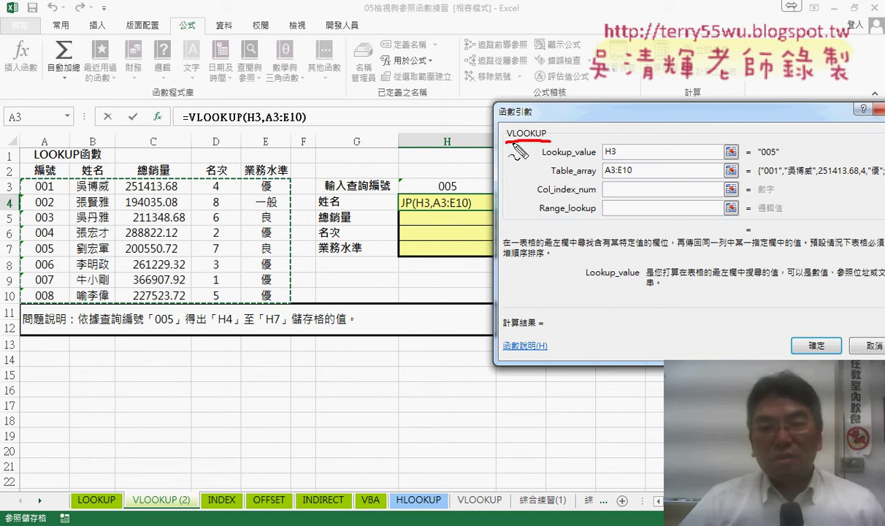
pyautogui.moveTo(602, 156); pyautogui.dragTo(617, 155)
pyautogui.moveTo(21, 179); pyautogui.dragTo(17, 216)
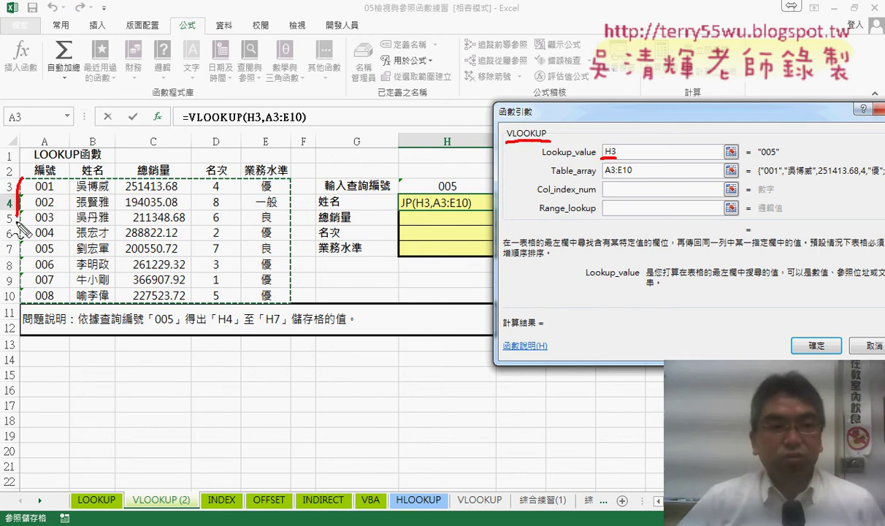
pyautogui.moveTo(21, 298)
pyautogui.mouseDown()
pyautogui.moveTo(289, 300)
pyautogui.moveTo(29, 301)
pyautogui.mouseUp()
pyautogui.moveTo(56, 111); pyautogui.dragTo(57, 143)
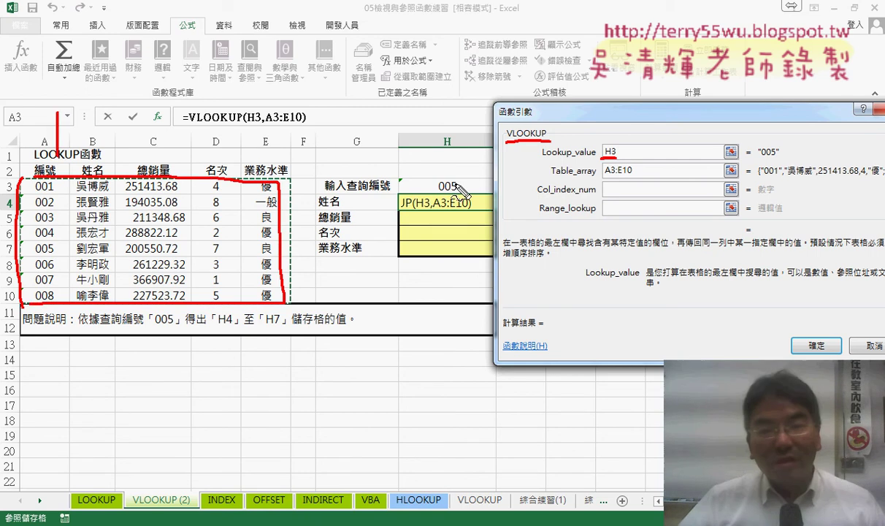
pyautogui.moveTo(461, 191)
pyautogui.mouseDown()
pyautogui.moveTo(442, 175)
pyautogui.moveTo(234, 142)
pyautogui.mouseUp()
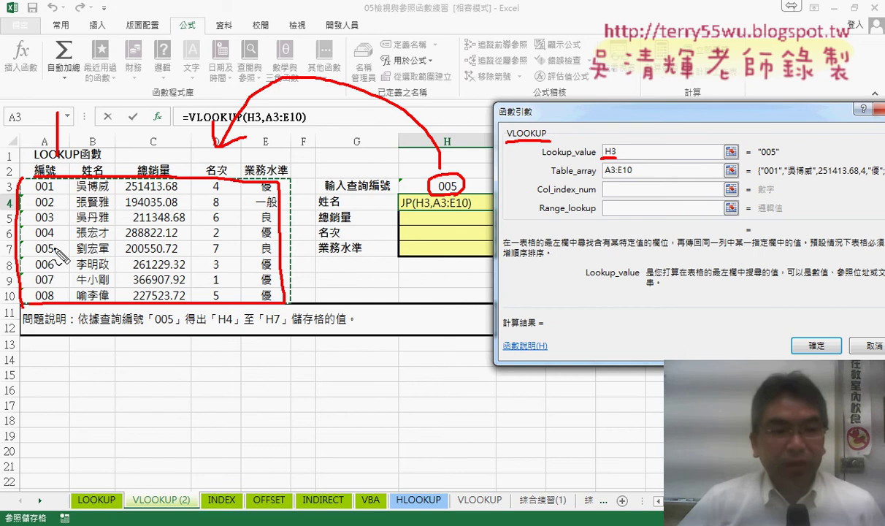
pyautogui.moveTo(59, 252)
pyautogui.mouseDown()
pyautogui.moveTo(27, 248)
pyautogui.moveTo(63, 243)
pyautogui.mouseUp()
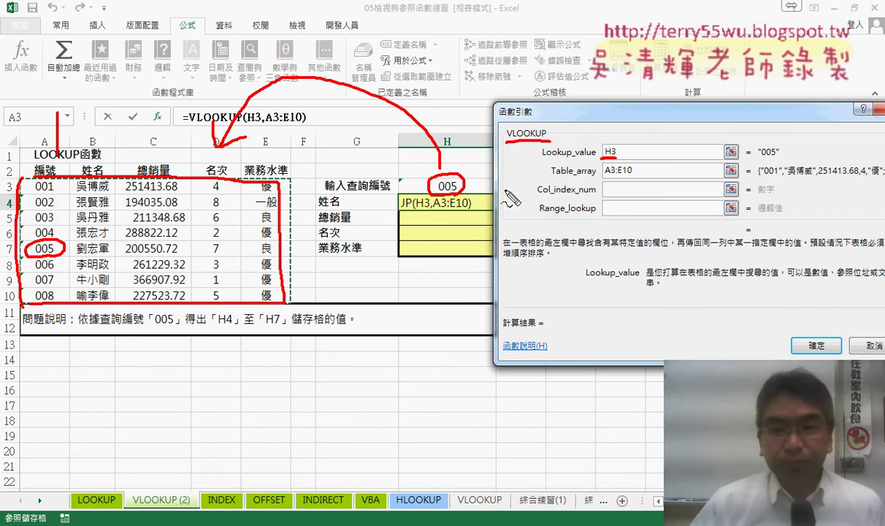
pyautogui.moveTo(605, 176); pyautogui.dragTo(629, 175)
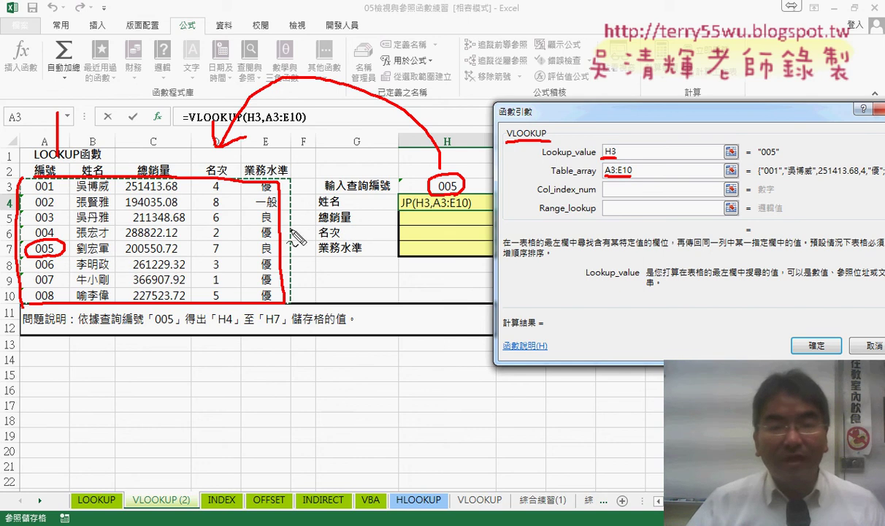
pyautogui.moveTo(316, 198); pyautogui.dragTo(323, 193)
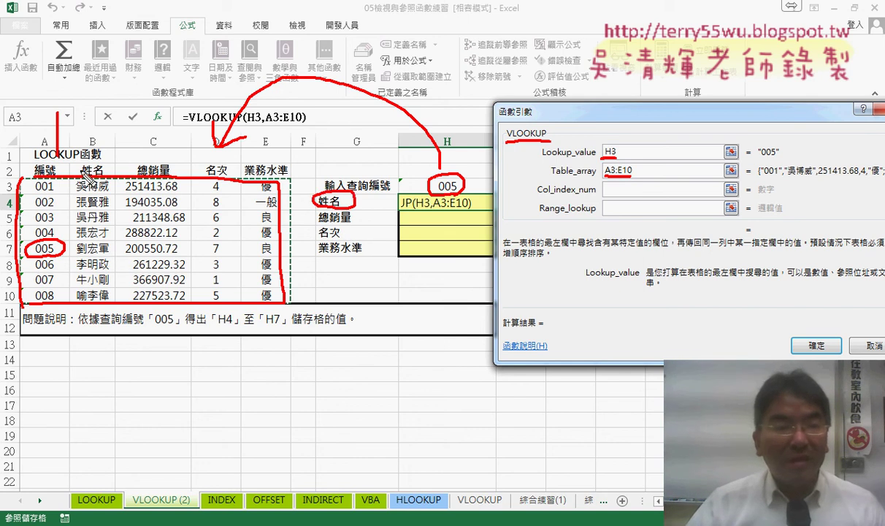
pyautogui.moveTo(82, 119); pyautogui.dragTo(102, 154)
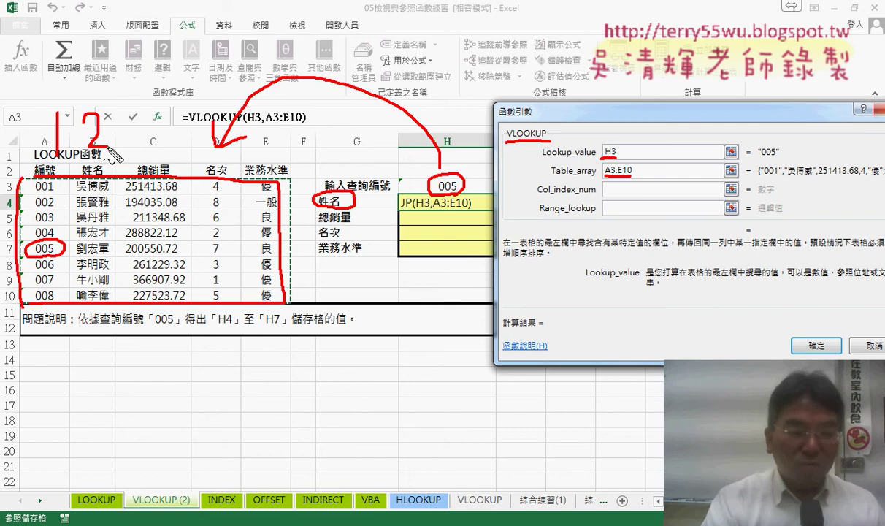
pyautogui.press('Escape')
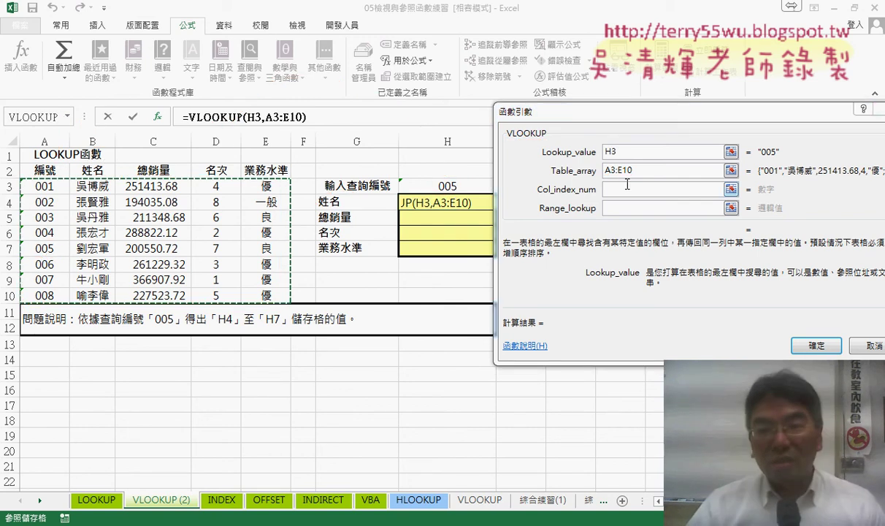
# Step: Enter column index 2 and match type 0, completing =VLOOKUP(H3,A3:E10,2,0) in H4
pyautogui.click(626, 186)
pyautogui.write('2')
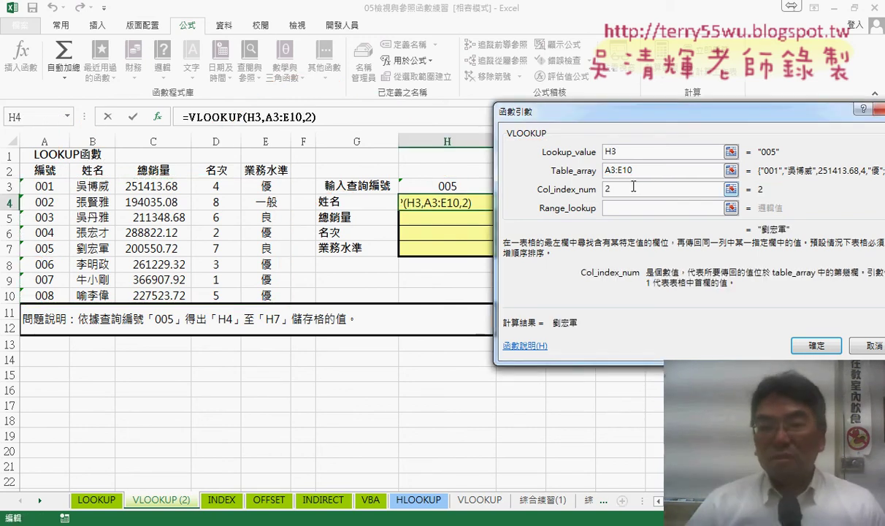
pyautogui.click(619, 211)
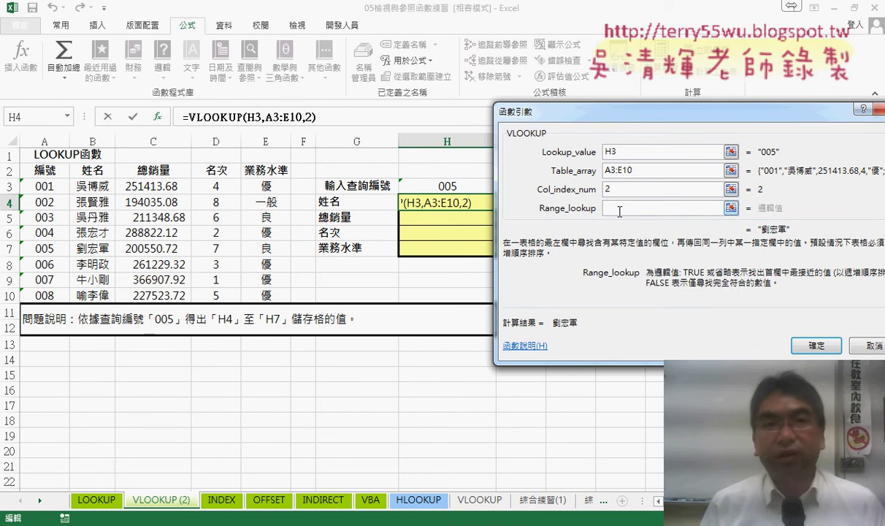
pyautogui.write('0')
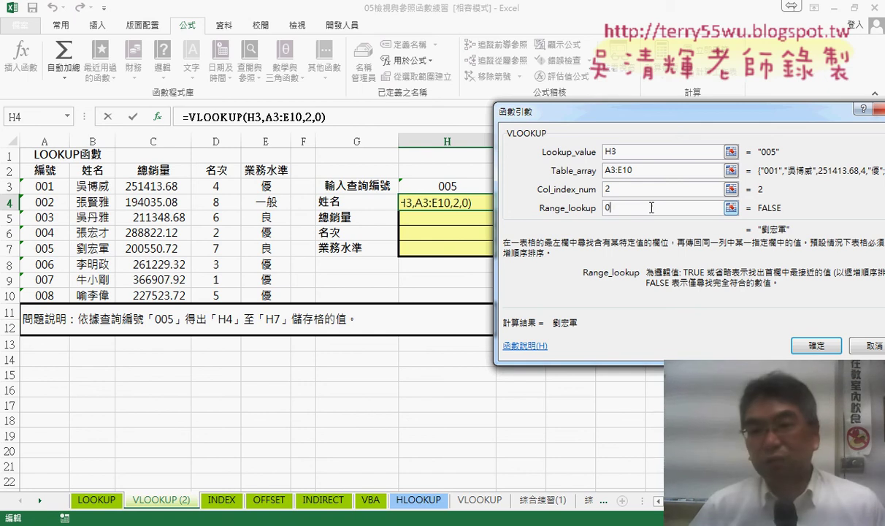
pyautogui.press('BackSpace')
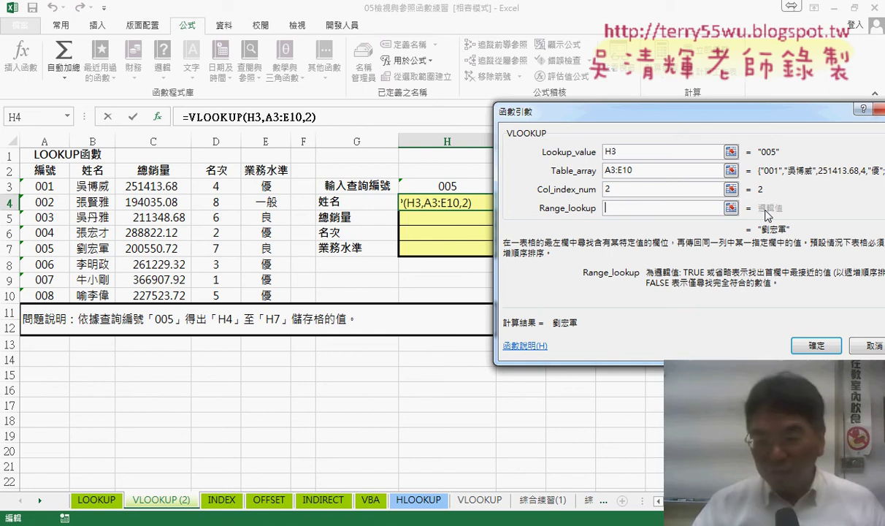
pyautogui.write('1')
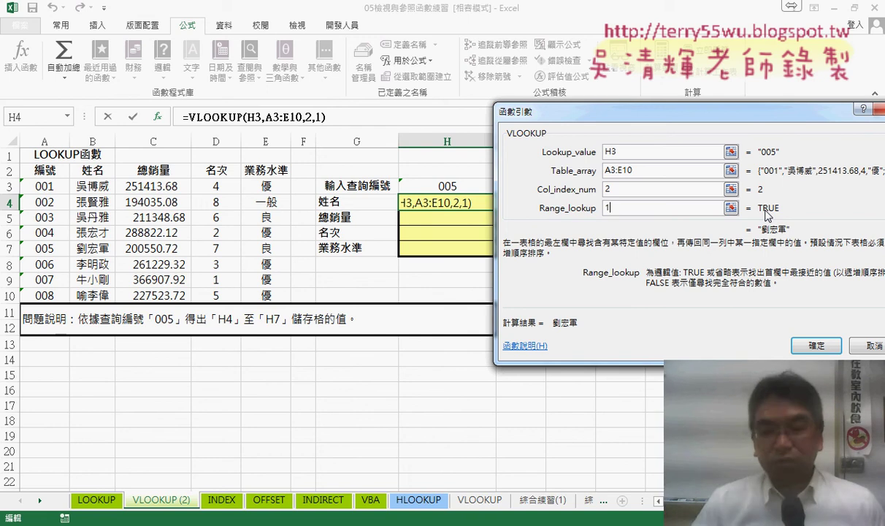
pyautogui.press('BackSpace')
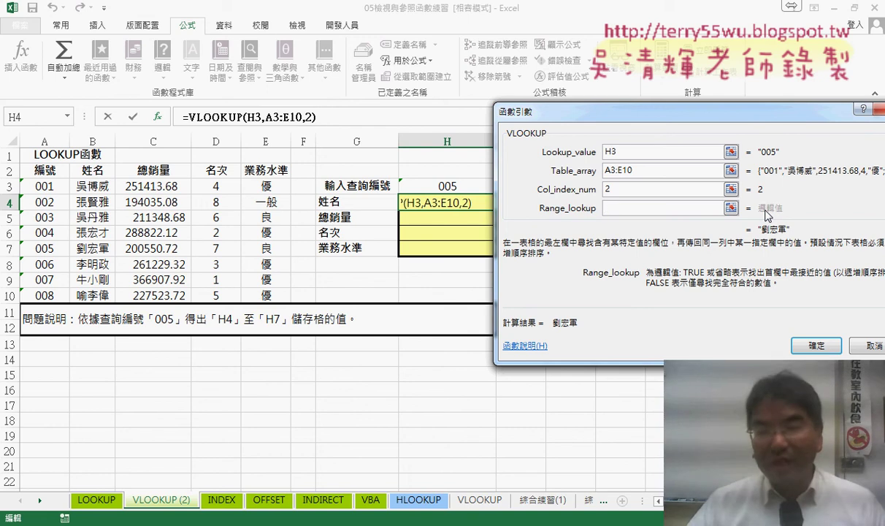
pyautogui.write('0')
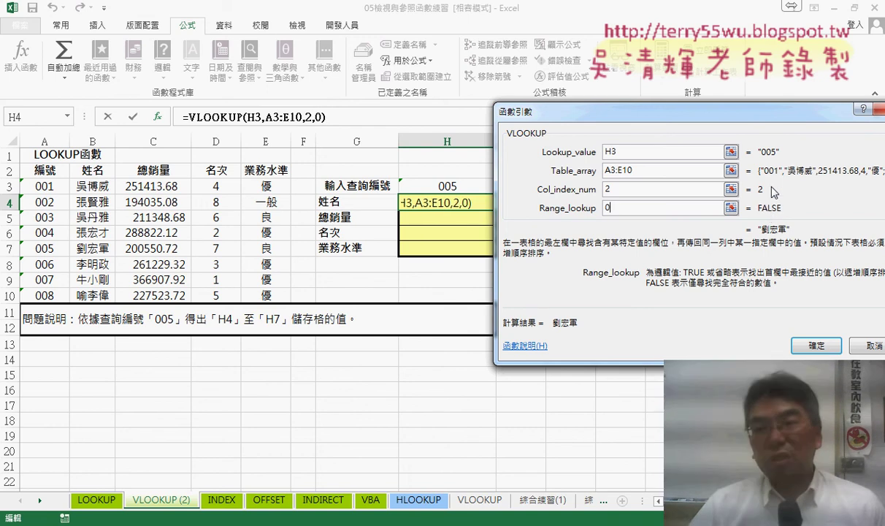
pyautogui.moveTo(745, 111); pyautogui.dragTo(595, 105)
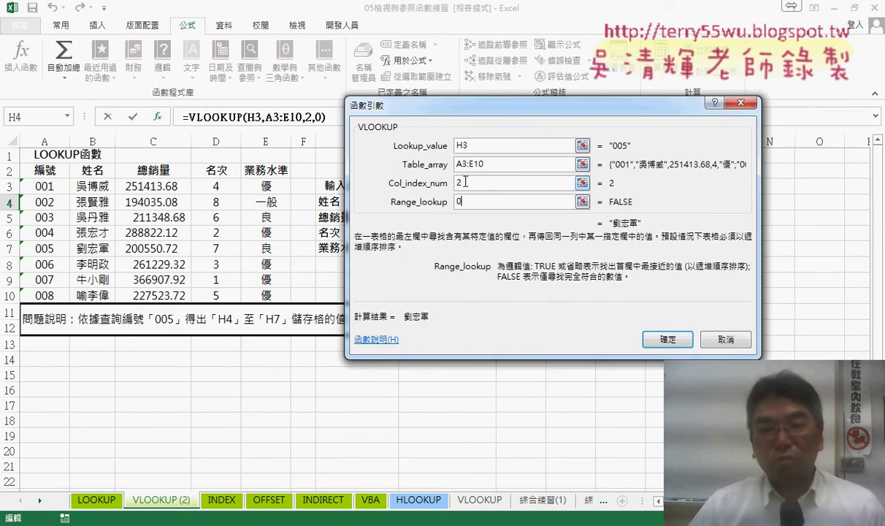
pyautogui.click(668, 339)
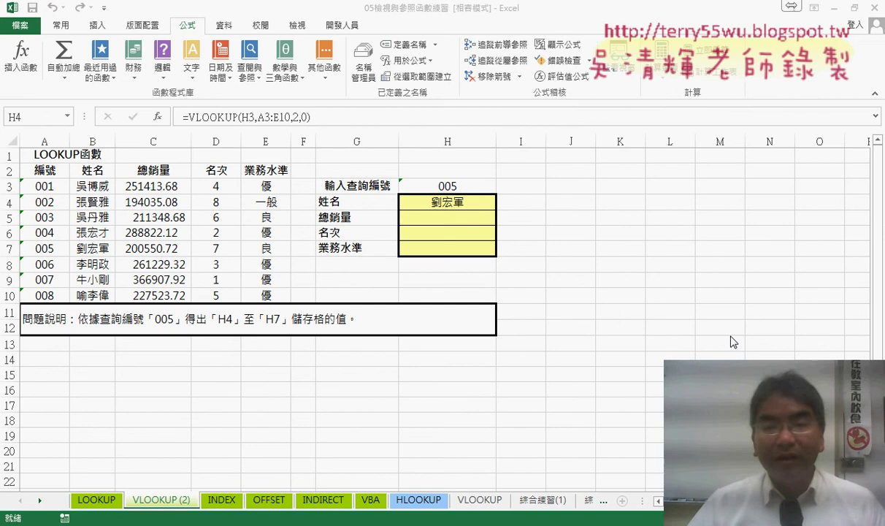
# Step: Edit the ID in H3 from 005 to 009 so H4 shows #N/A
pyautogui.click(445, 186)
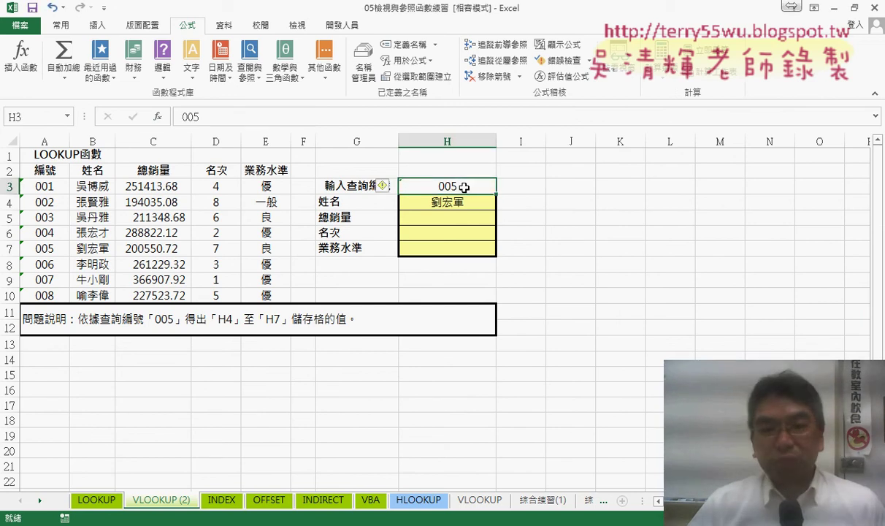
pyautogui.doubleClick(463, 187)
pyautogui.moveTo(457, 187); pyautogui.dragTo(451, 187)
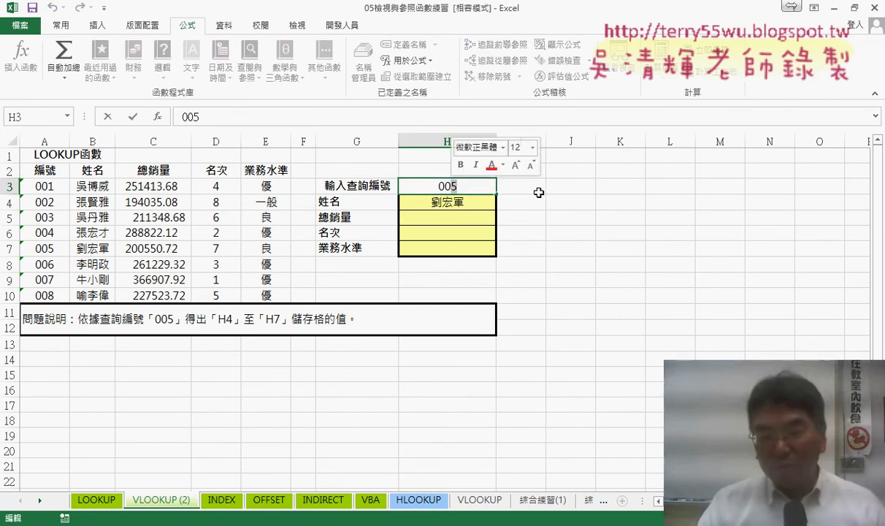
pyautogui.write('9')
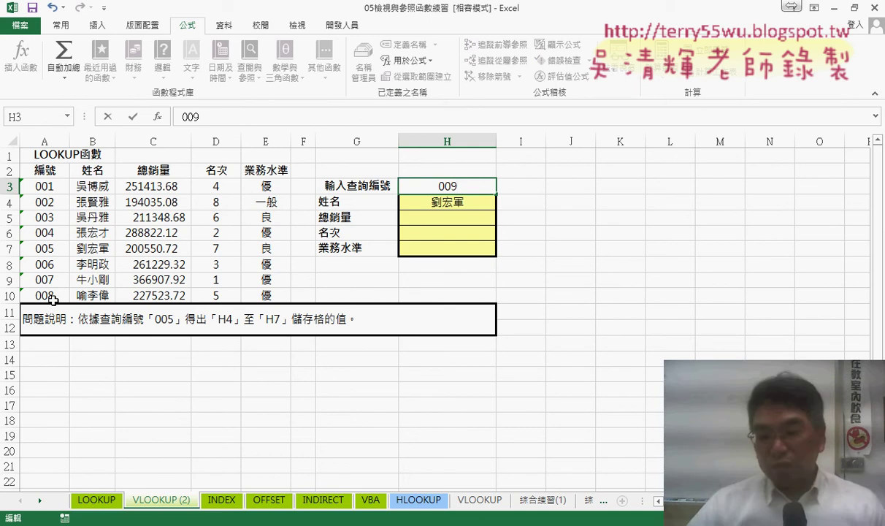
pyautogui.press('Return')
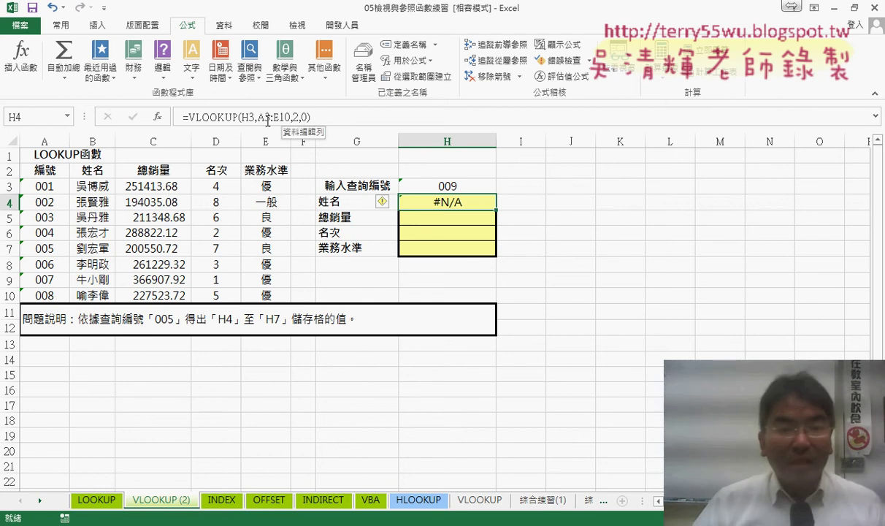
pyautogui.click(303, 117)
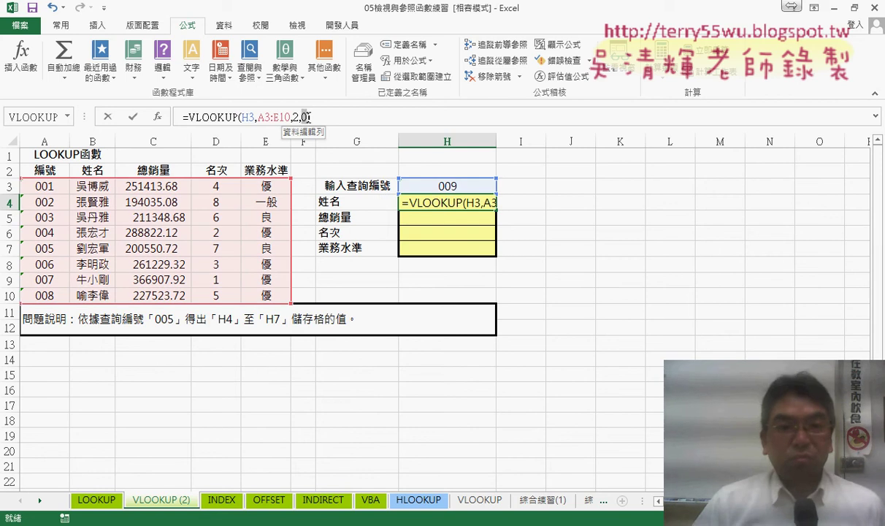
pyautogui.write(')')
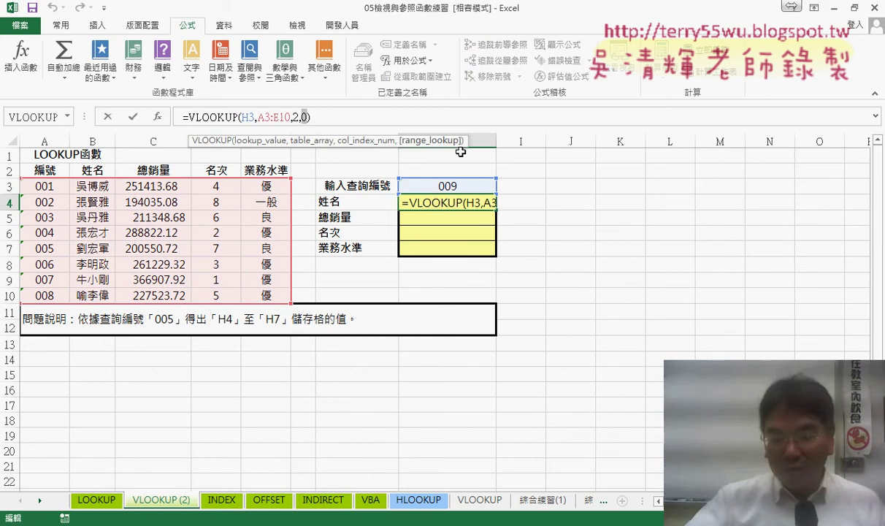
pyautogui.press('BackSpace')
pyautogui.write('1')
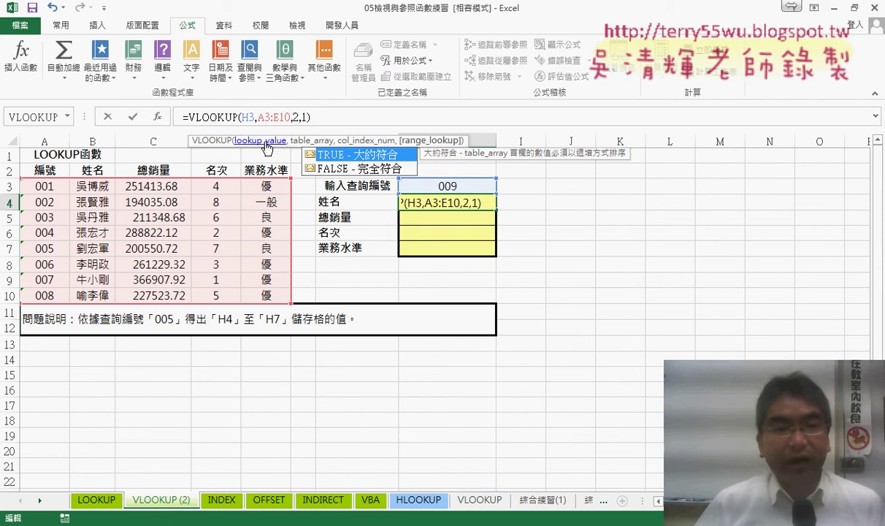
pyautogui.click(132, 117)
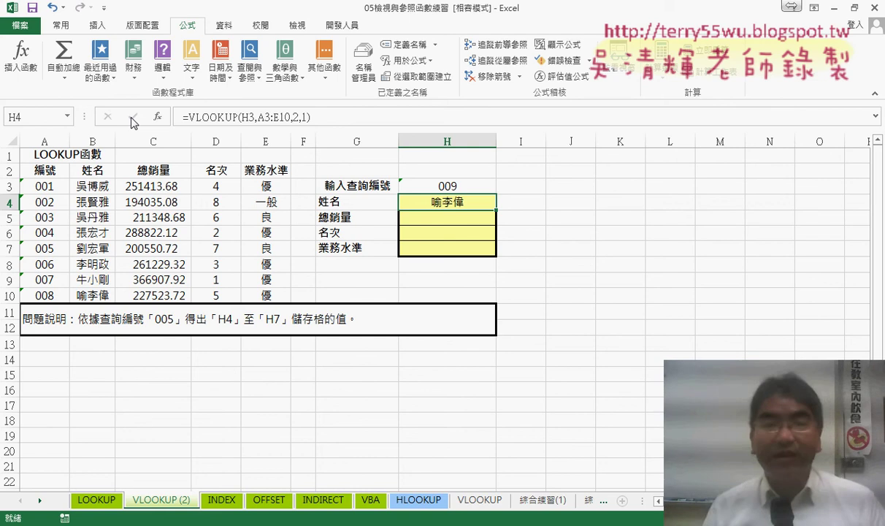
pyautogui.write('1')
pyautogui.click(307, 118)
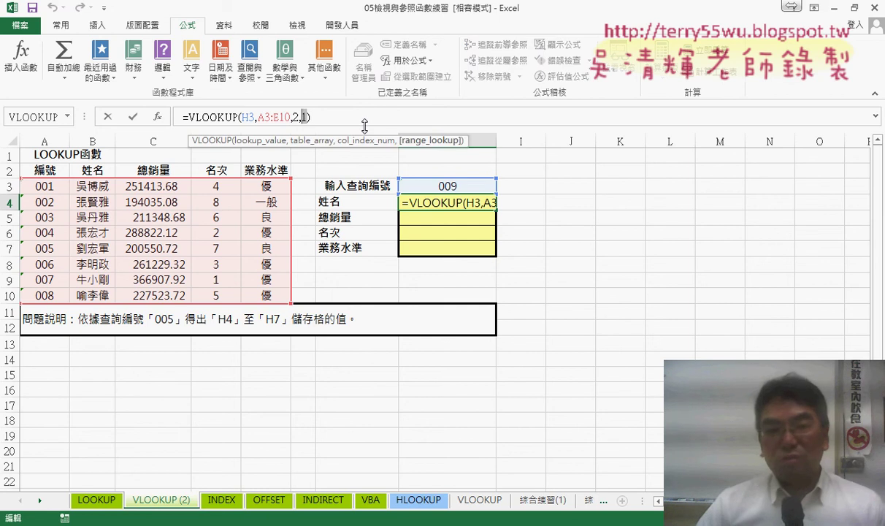
pyautogui.write('0')
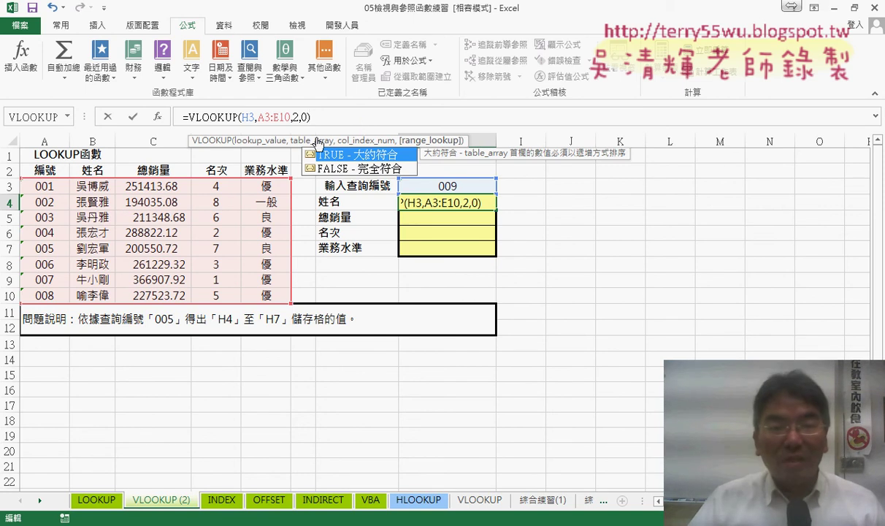
pyautogui.click(131, 117)
# Step: Replace the lookup ID 009 in H3 with 005
pyautogui.doubleClick(452, 187)
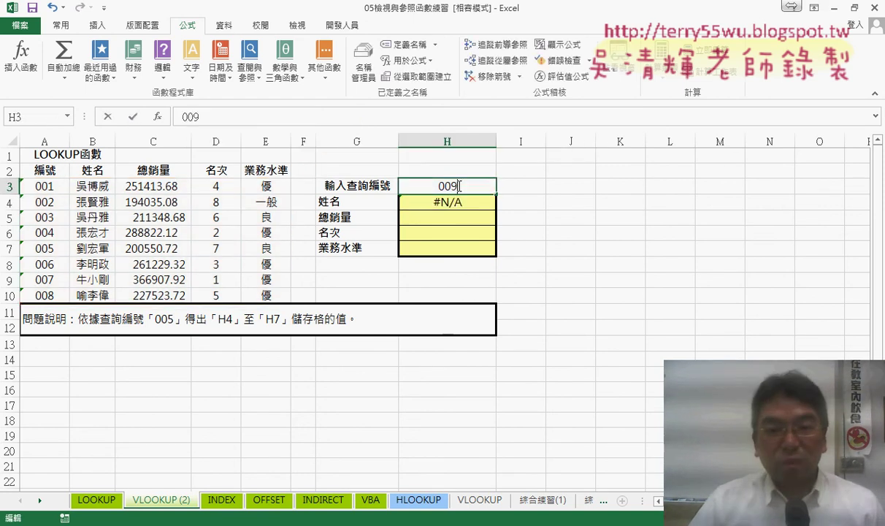
pyautogui.doubleClick(452, 187)
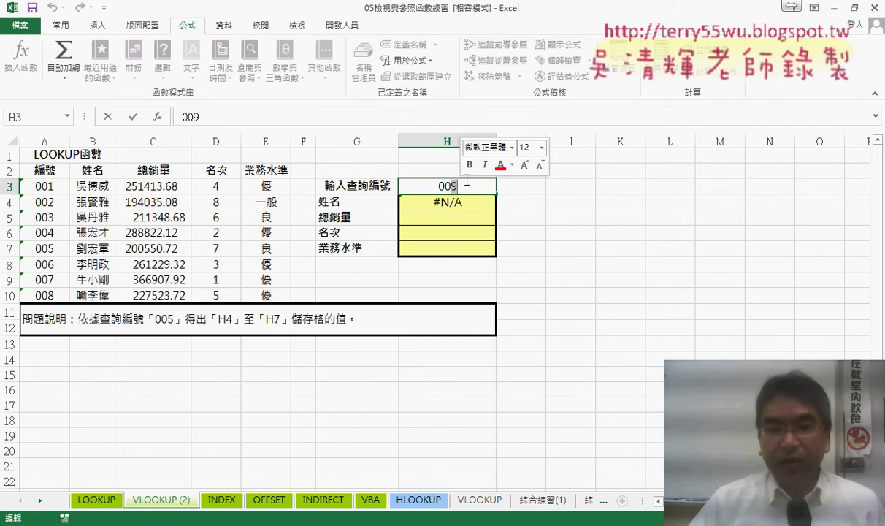
pyautogui.write('005')
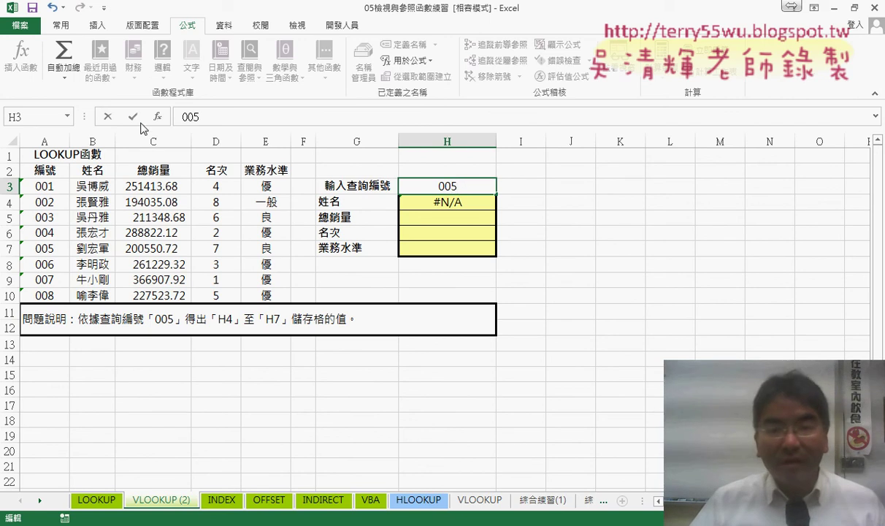
pyautogui.click(131, 117)
# Step: Review H4's VLOOKUP, noting column numbers for columns C and D, discarding any edits
pyautogui.click(474, 204)
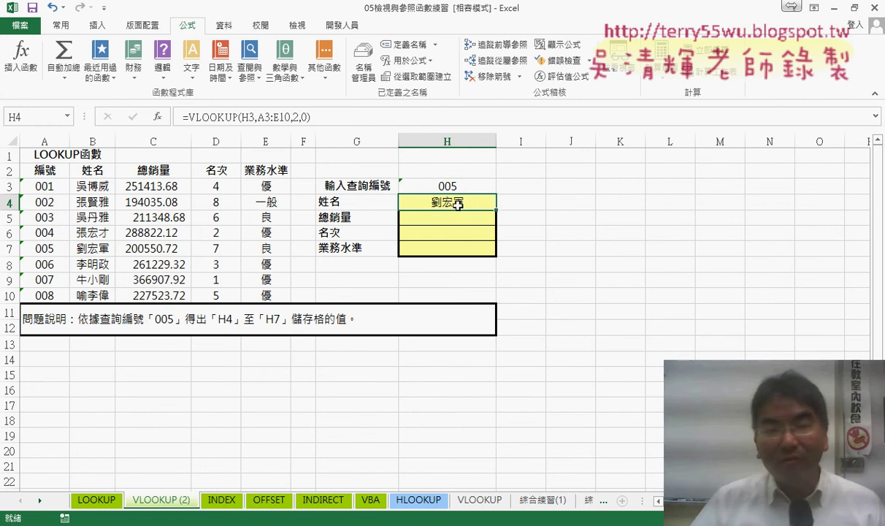
pyautogui.click(246, 111)
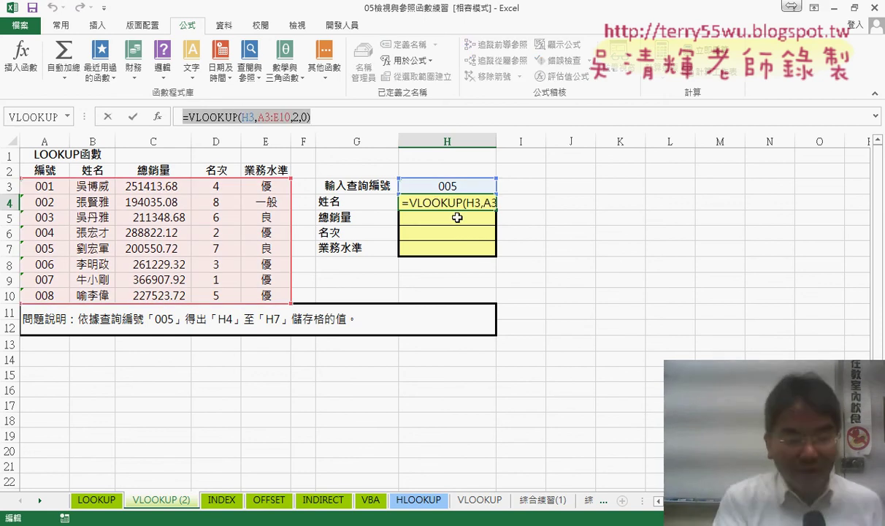
pyautogui.press('End')
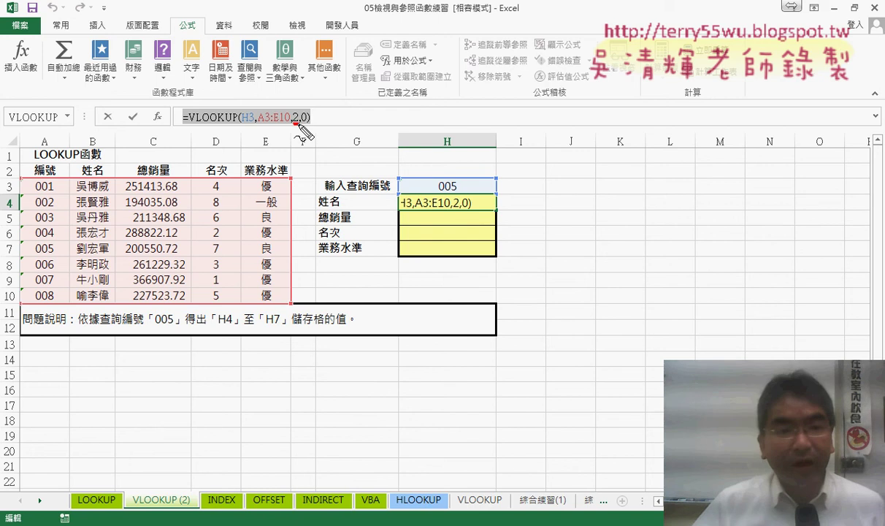
pyautogui.moveTo(150, 130); pyautogui.dragTo(139, 159)
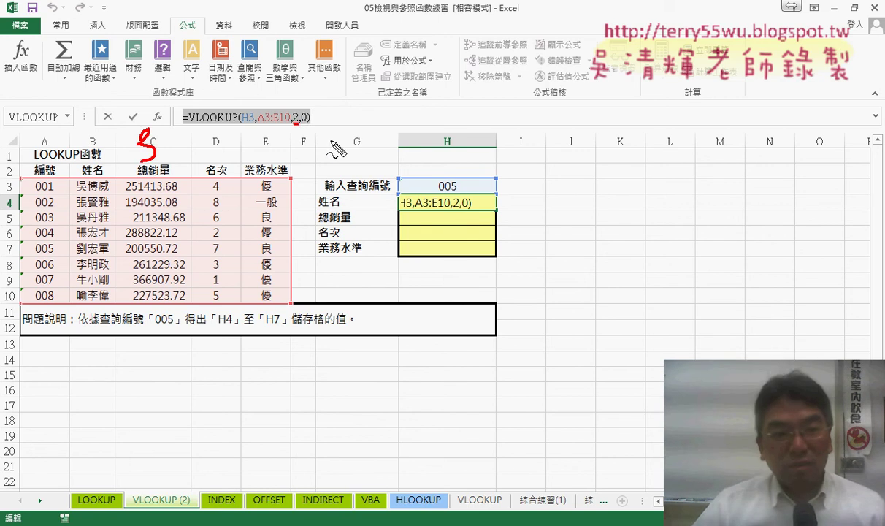
pyautogui.moveTo(238, 123)
pyautogui.mouseDown()
pyautogui.moveTo(241, 142)
pyautogui.moveTo(222, 161)
pyautogui.moveTo(289, 143)
pyautogui.mouseUp()
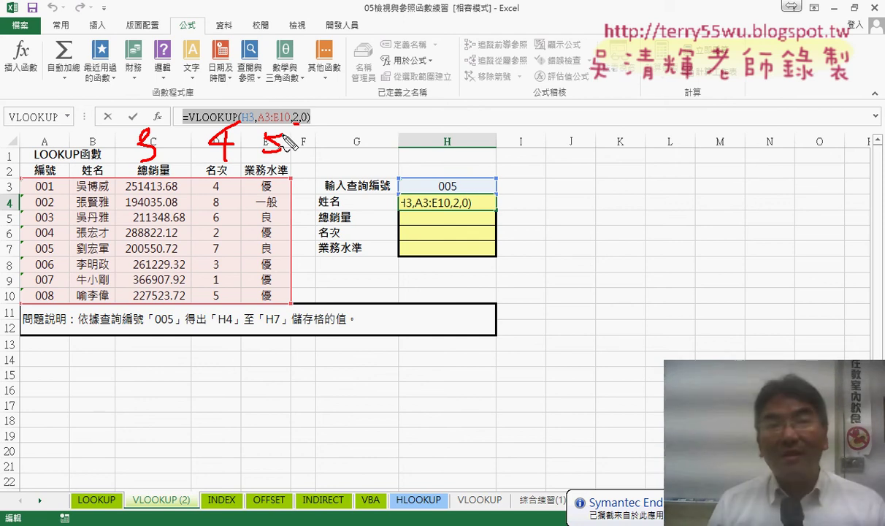
pyautogui.press('Escape')
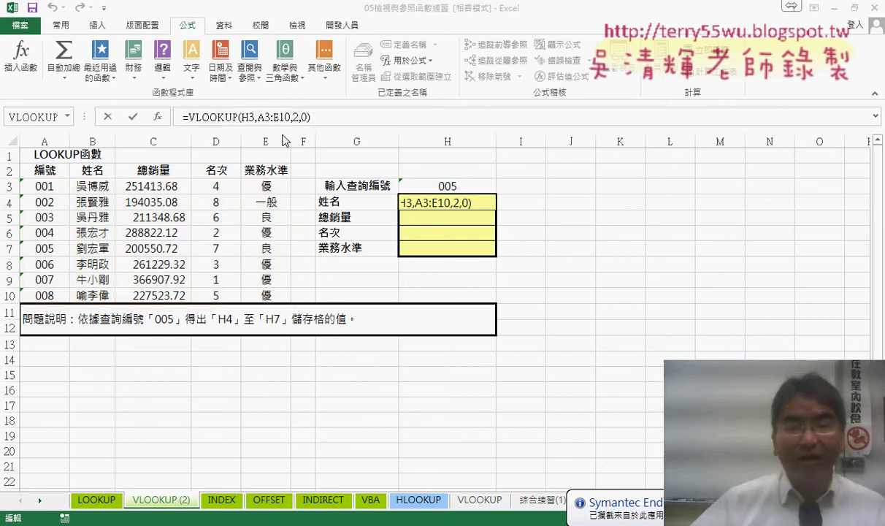
pyautogui.moveTo(310, 117); pyautogui.dragTo(182, 117)
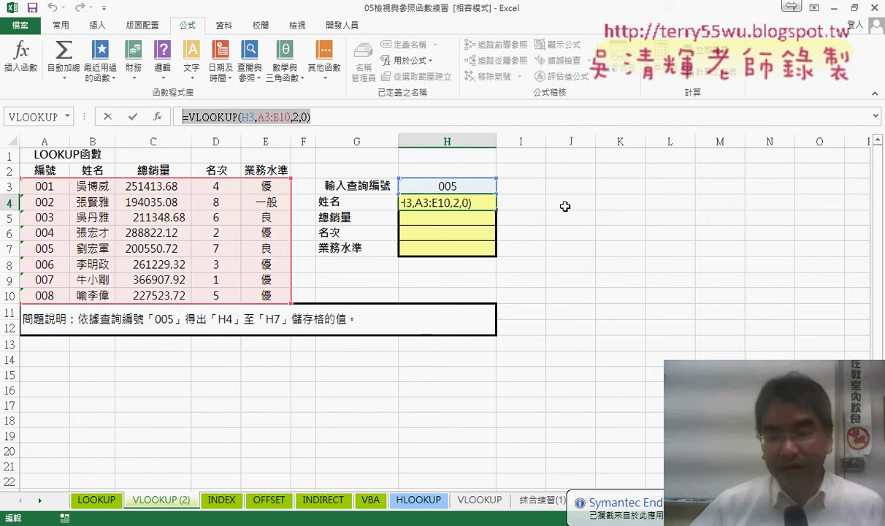
pyautogui.write('=')
pyautogui.click(581, 199)
pyautogui.press('Escape')
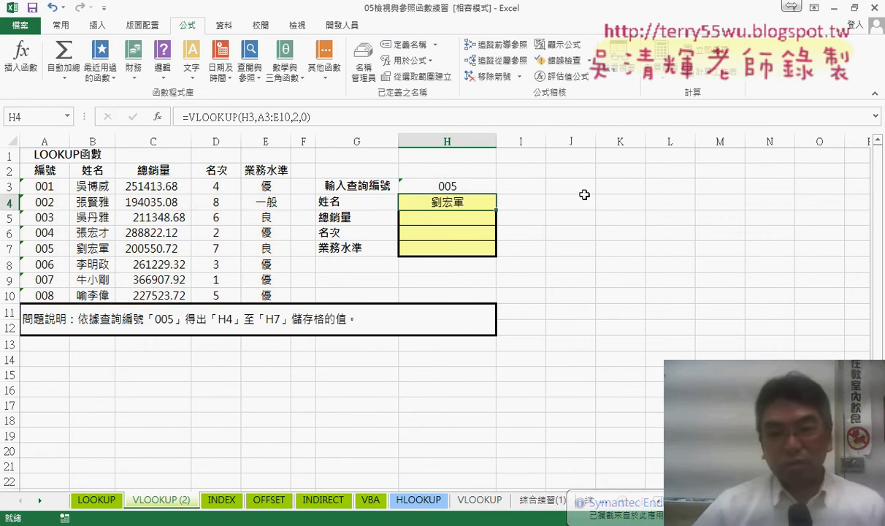
pyautogui.click(581, 202)
pyautogui.write('2')
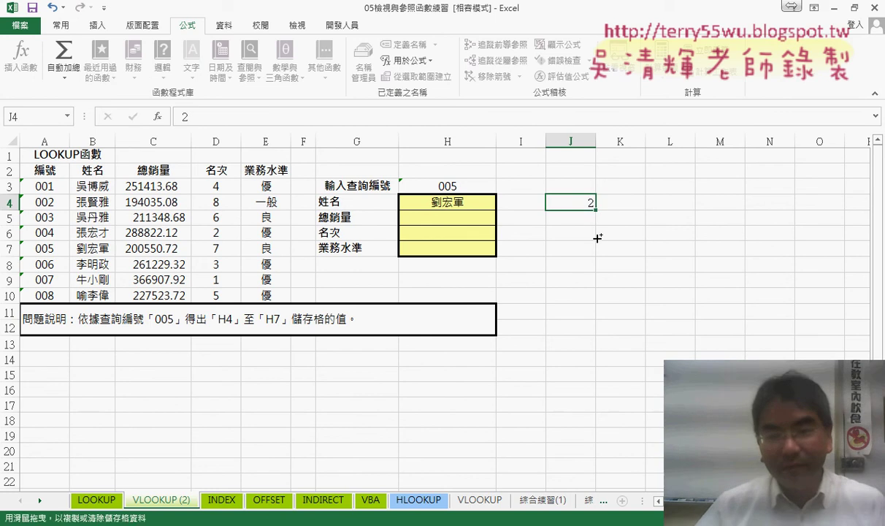
pyautogui.moveTo(593, 210); pyautogui.dragTo(595, 256)
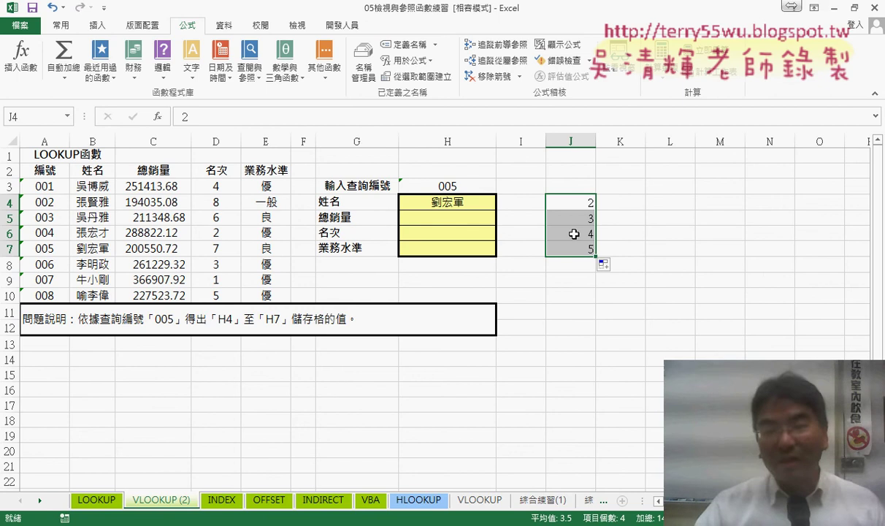
pyautogui.press('Delete')
pyautogui.click(573, 204)
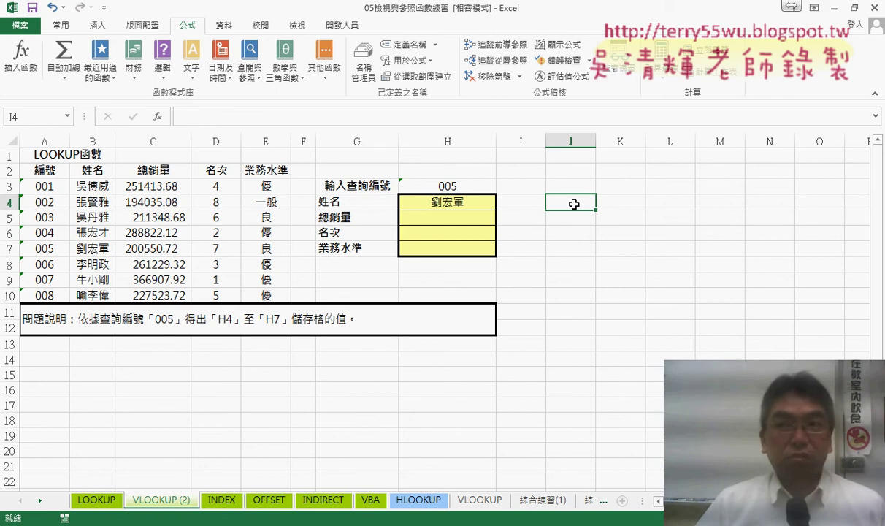
# Step: Enter the helper formula =ROW()-2 in J4 using the ROW function
pyautogui.click(162, 119)
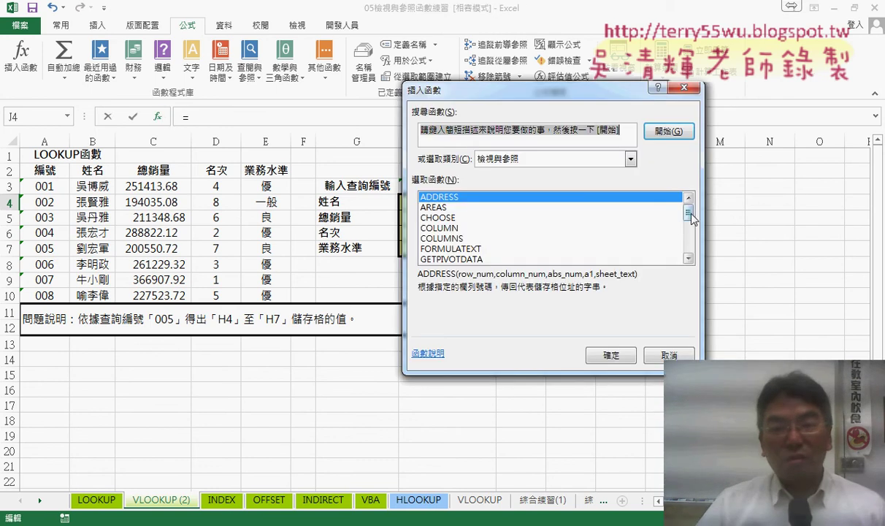
pyautogui.scroll(-2, 692, 233)
pyautogui.scroll(-2, 692, 248)
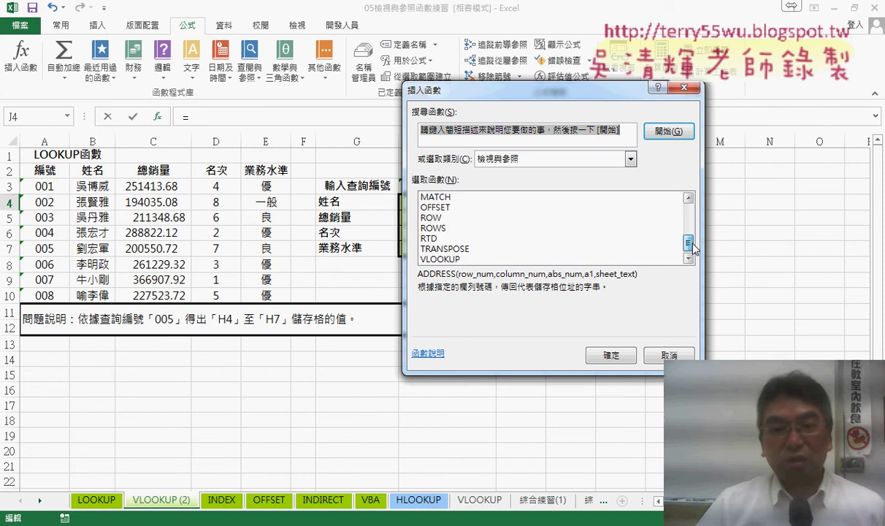
pyautogui.click(441, 219)
pyautogui.doubleClick(441, 218)
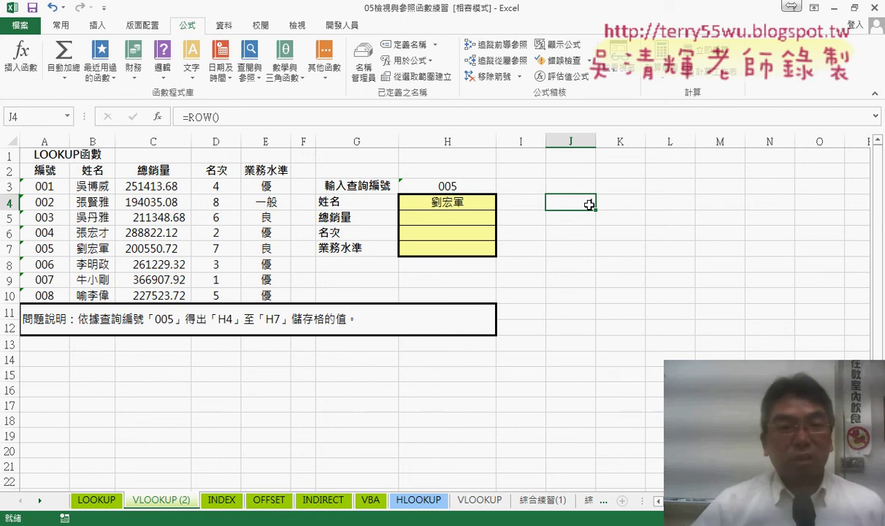
pyautogui.click(277, 119)
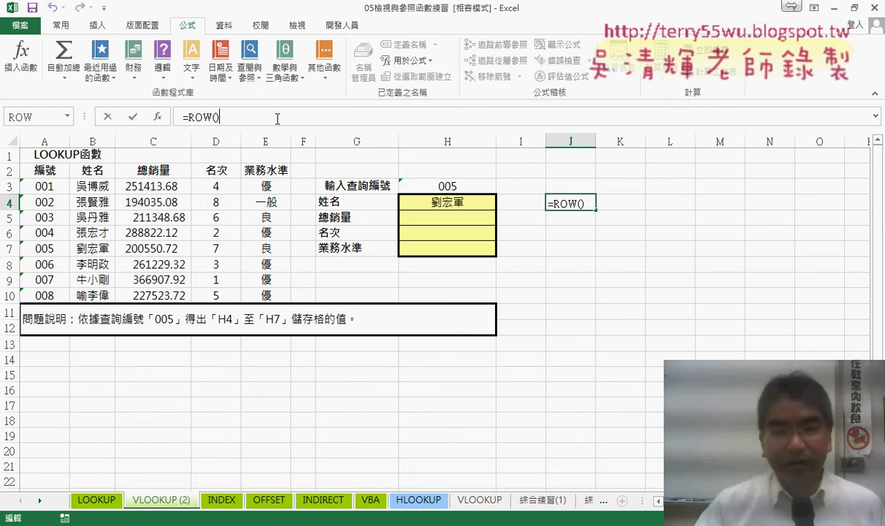
pyautogui.write('-2')
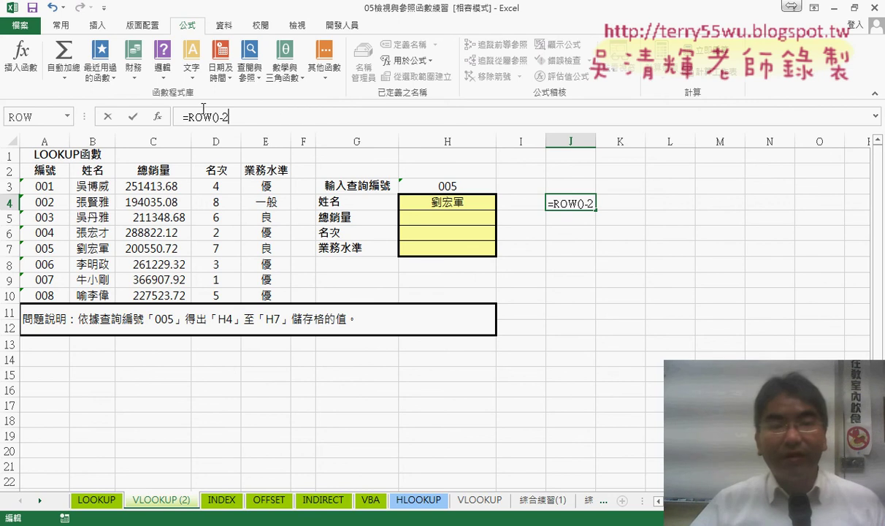
pyautogui.click(133, 116)
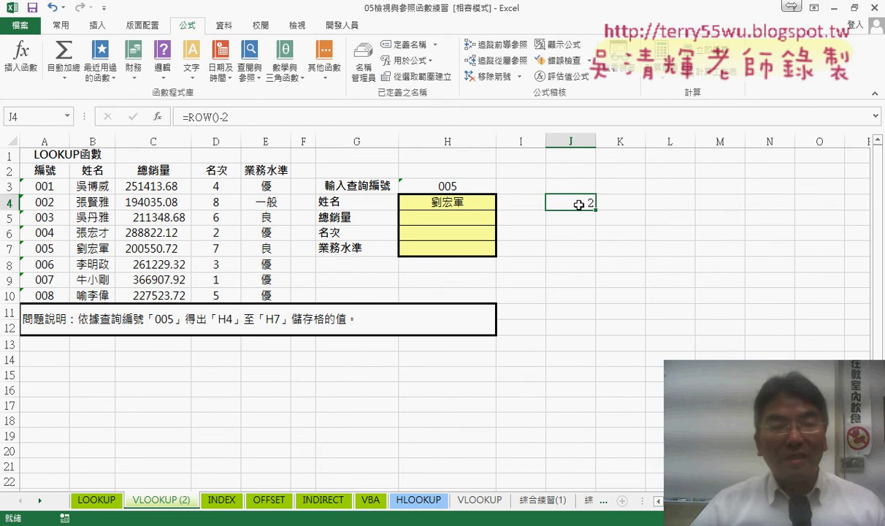
# Step: Fill J4's formula down through J7 to get 2, 3, 4 and 5
pyautogui.click(8, 203)
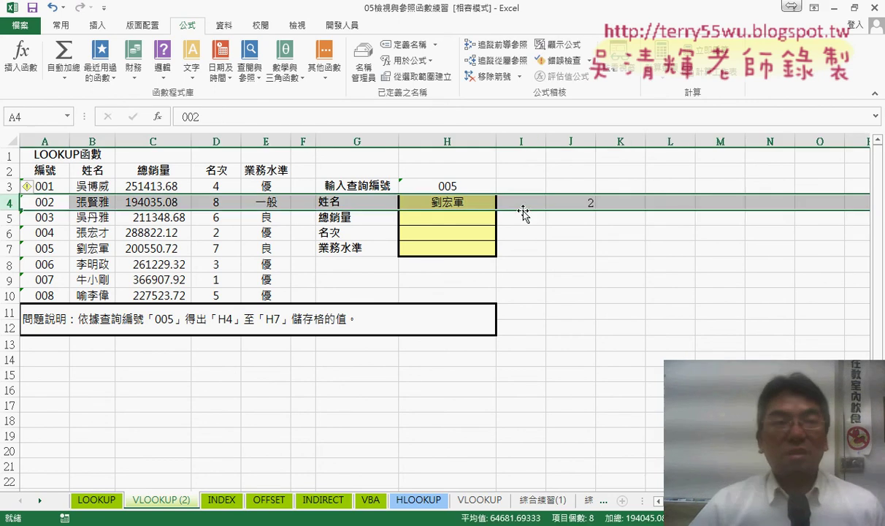
pyautogui.click(577, 202)
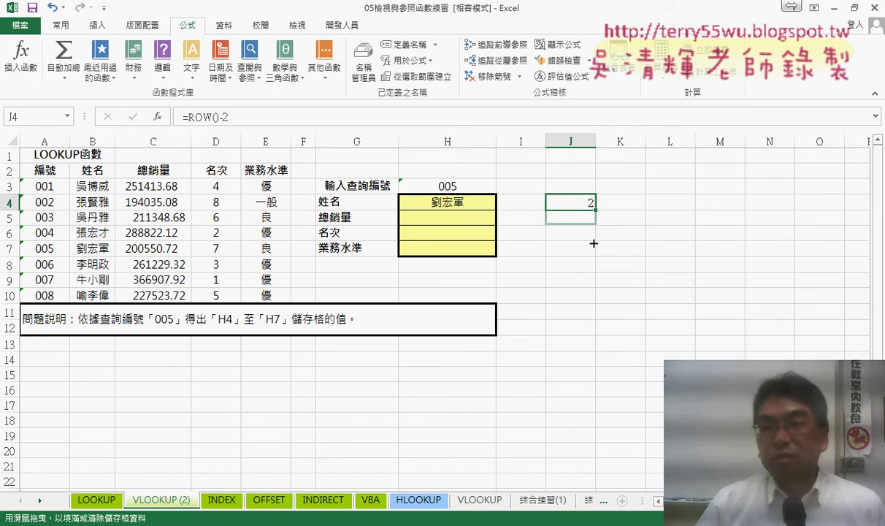
pyautogui.moveTo(596, 210); pyautogui.dragTo(594, 259)
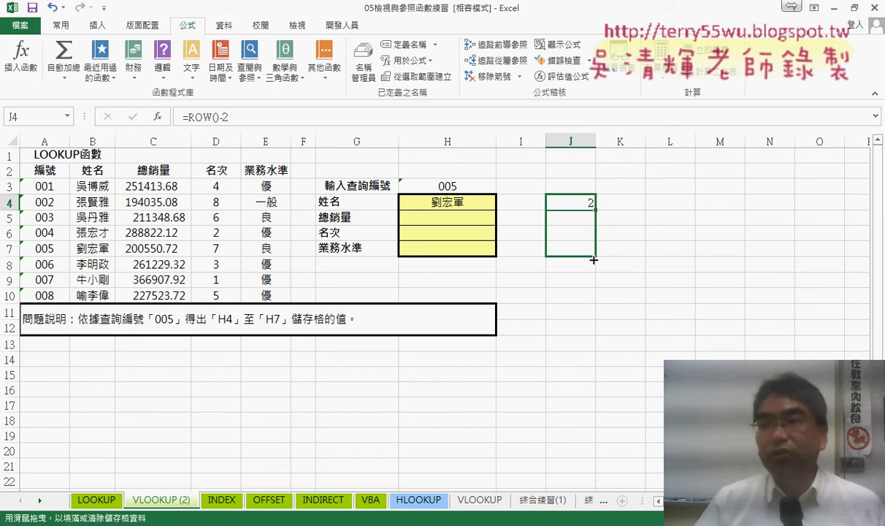
pyautogui.moveTo(594, 259); pyautogui.dragTo(592, 259)
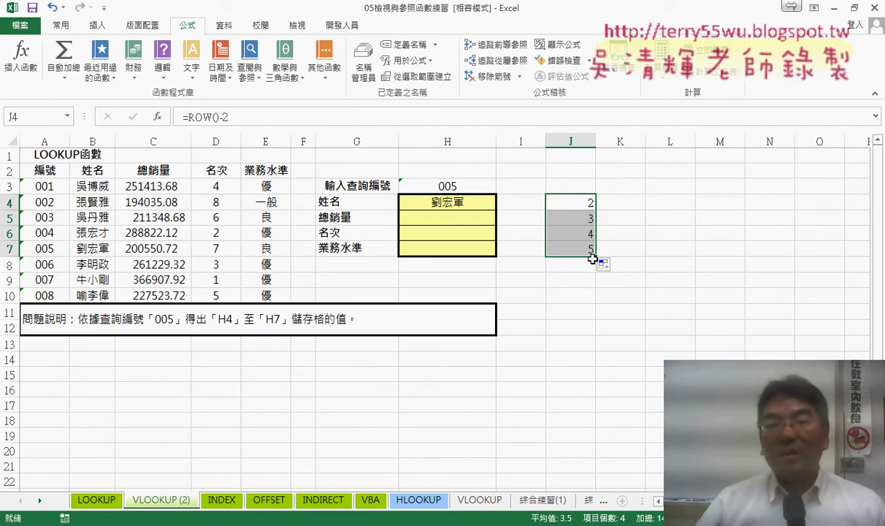
pyautogui.click(575, 199)
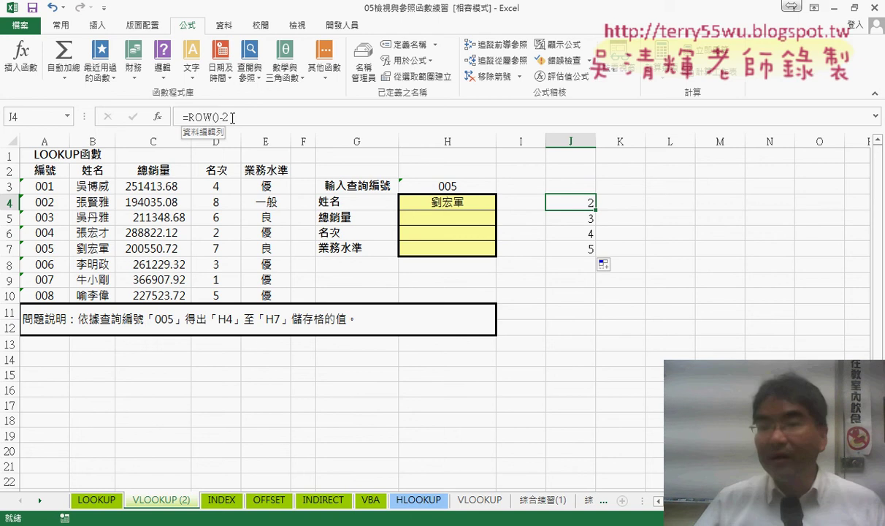
# Step: Replace column index 2 in H4's VLOOKUP with row()-2 and fill it down to H7
pyautogui.click(459, 204)
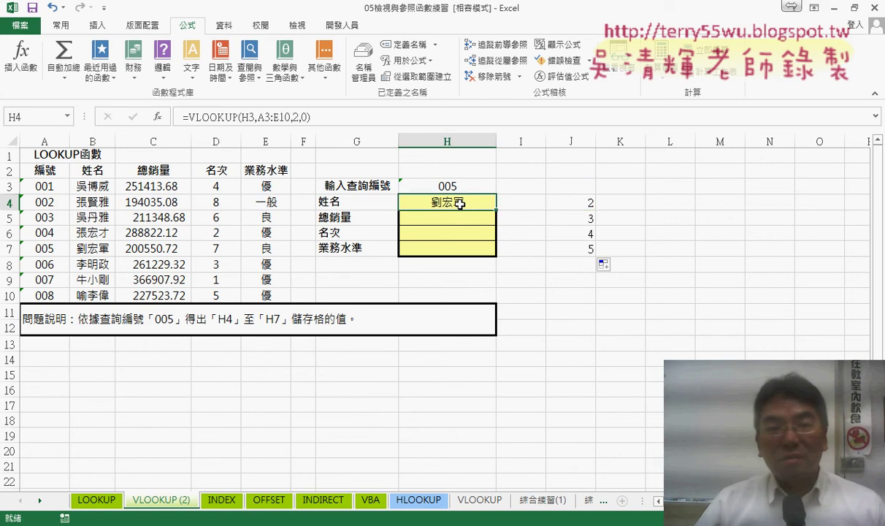
pyautogui.click(296, 117)
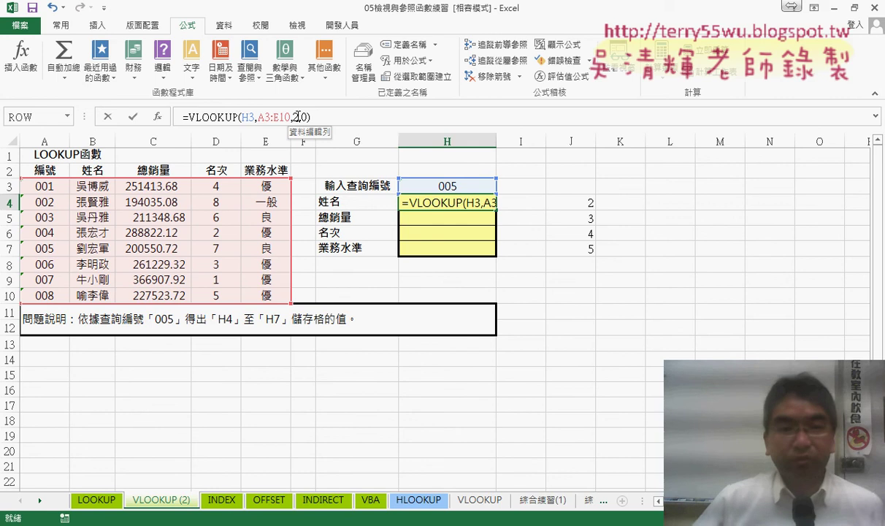
pyautogui.doubleClick(297, 117)
pyautogui.write('r')
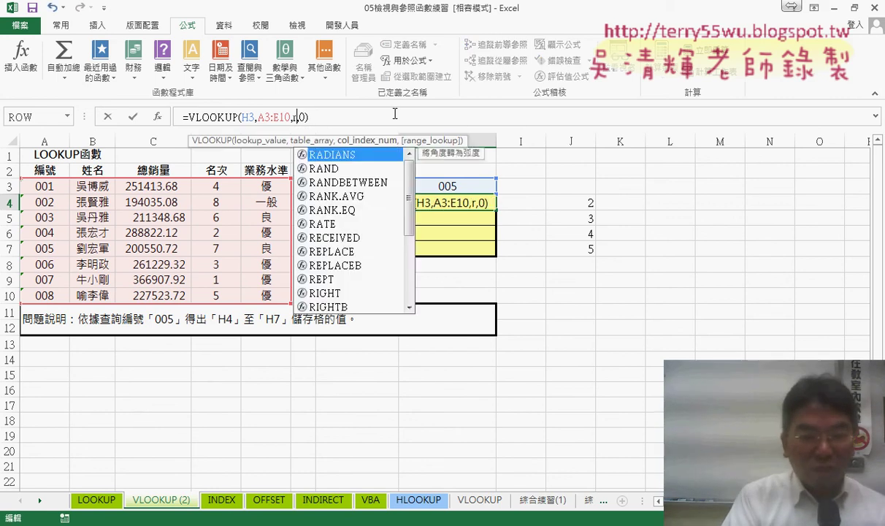
pyautogui.write('ow')
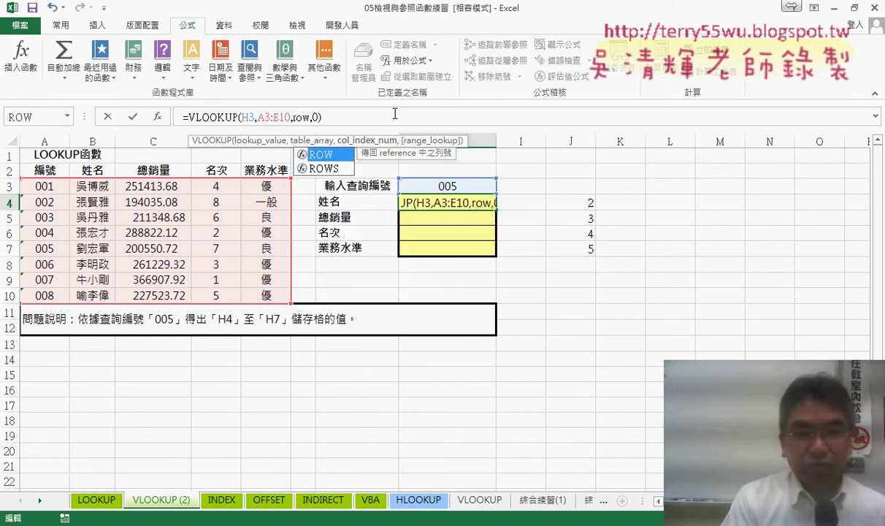
pyautogui.write('()-')
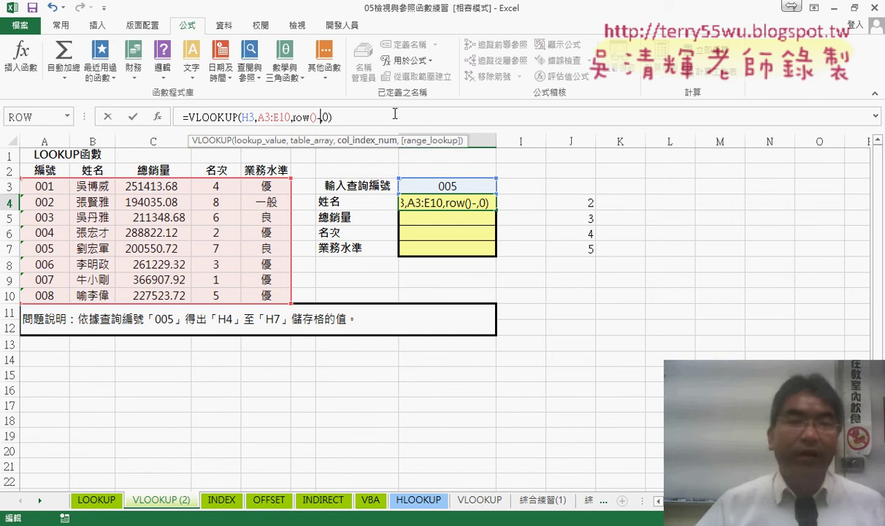
pyautogui.write('2')
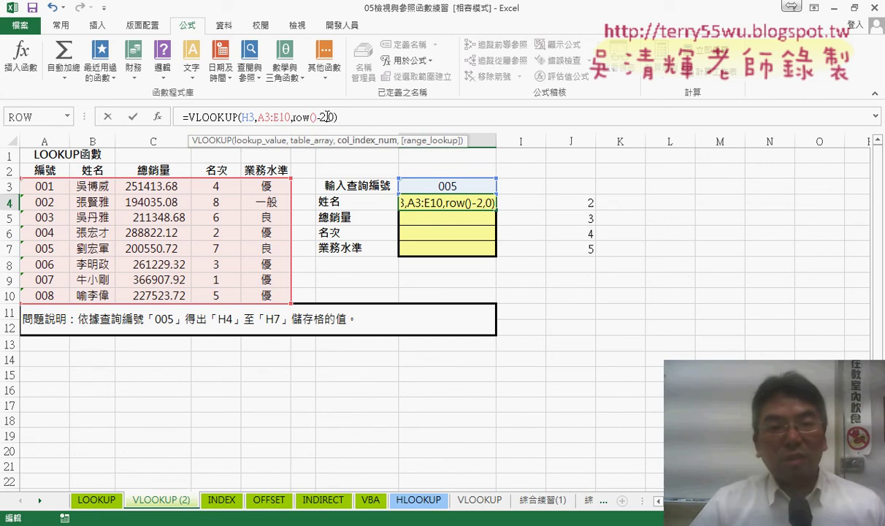
pyautogui.moveTo(311, 117); pyautogui.dragTo(291, 118)
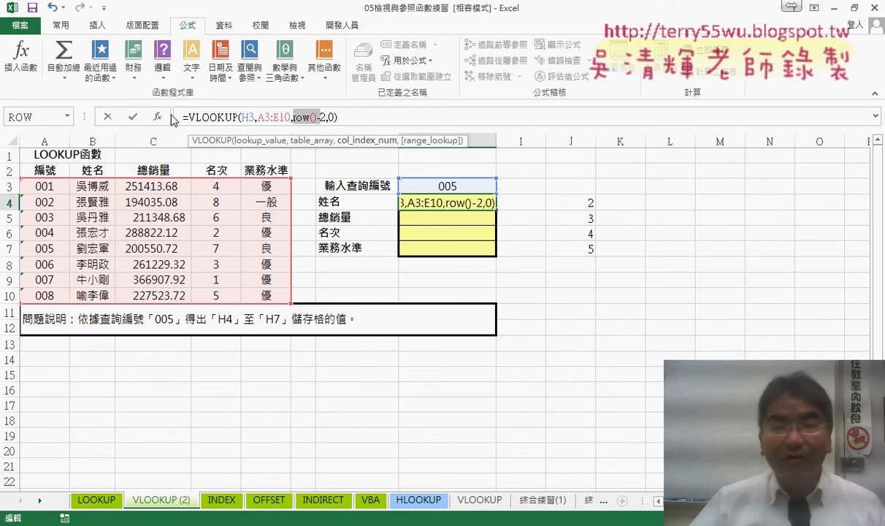
pyautogui.click(133, 117)
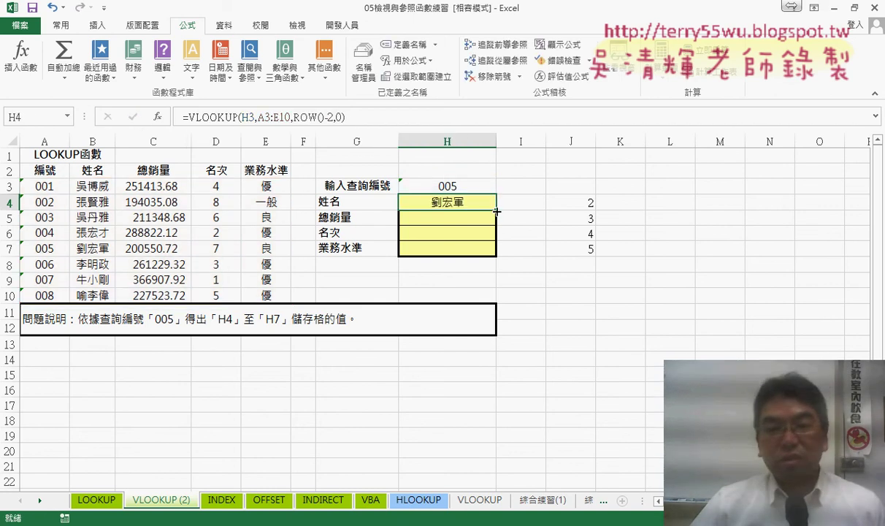
pyautogui.moveTo(496, 211); pyautogui.dragTo(499, 260)
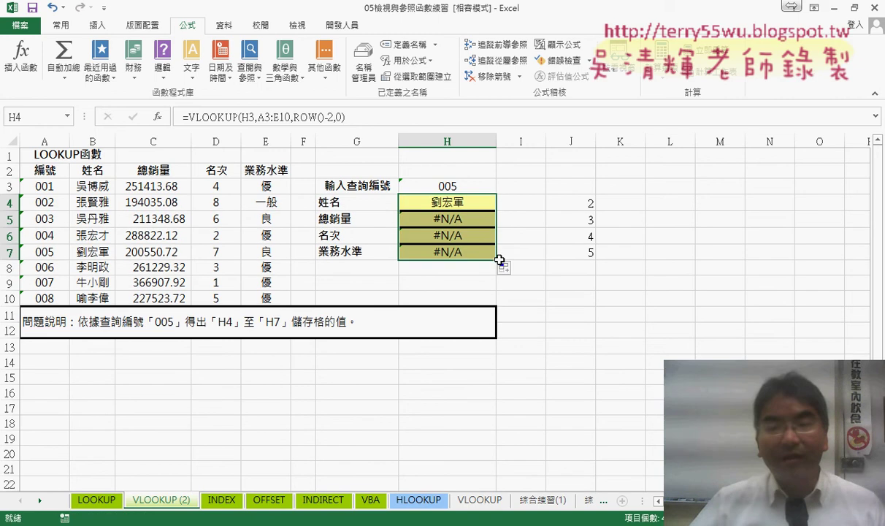
# Step: Change H4's references to H$3 and A$3:E$10, then refill the formula down to H7
pyautogui.click(431, 197)
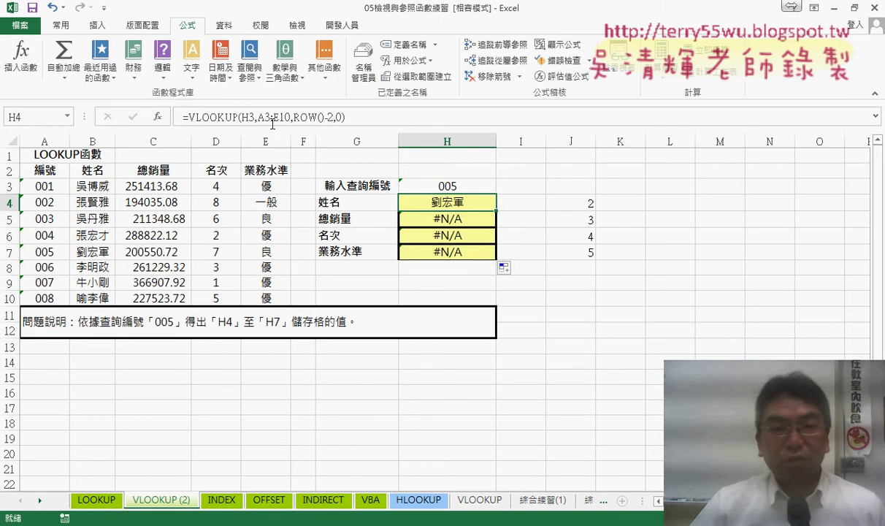
pyautogui.moveTo(257, 116); pyautogui.dragTo(291, 116)
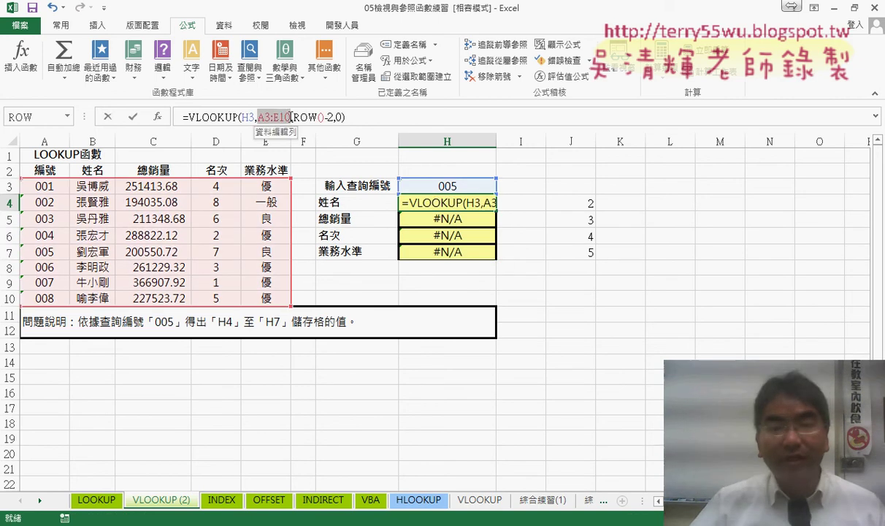
pyautogui.press('Left')
pyautogui.press('Left')
pyautogui.press('Left')
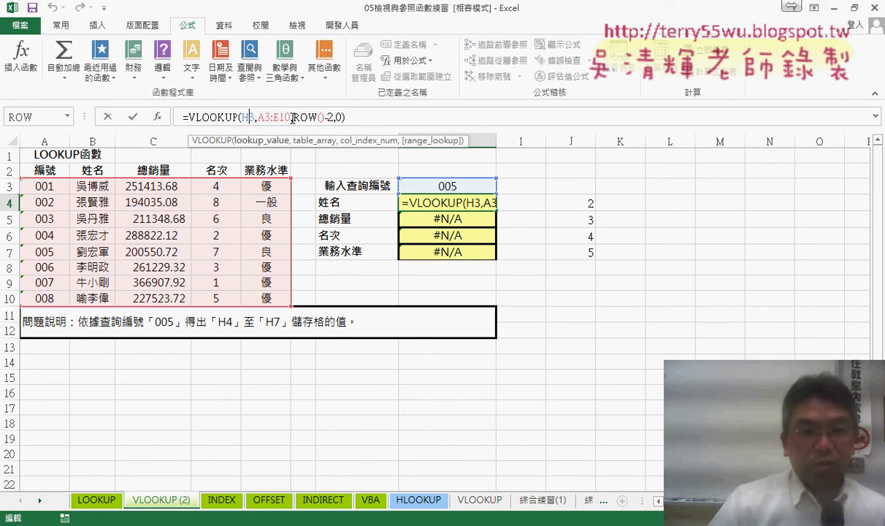
pyautogui.write('$')
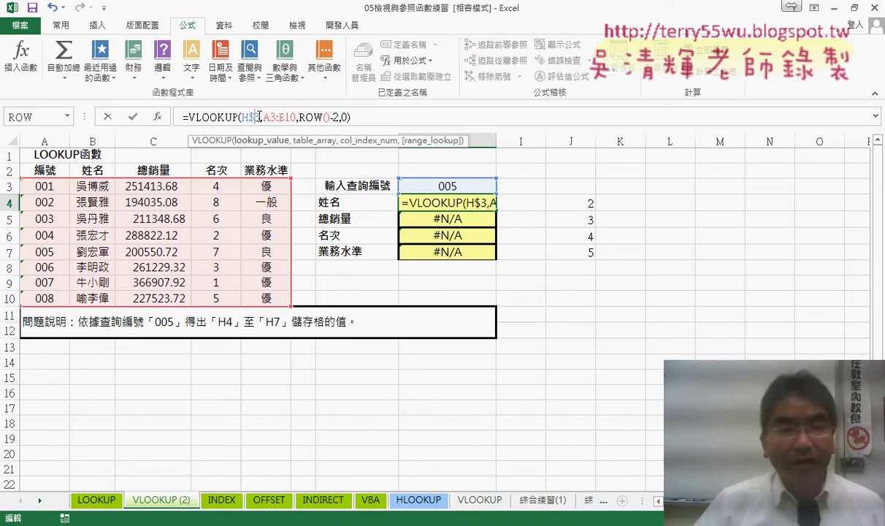
pyautogui.moveTo(263, 117); pyautogui.dragTo(296, 117)
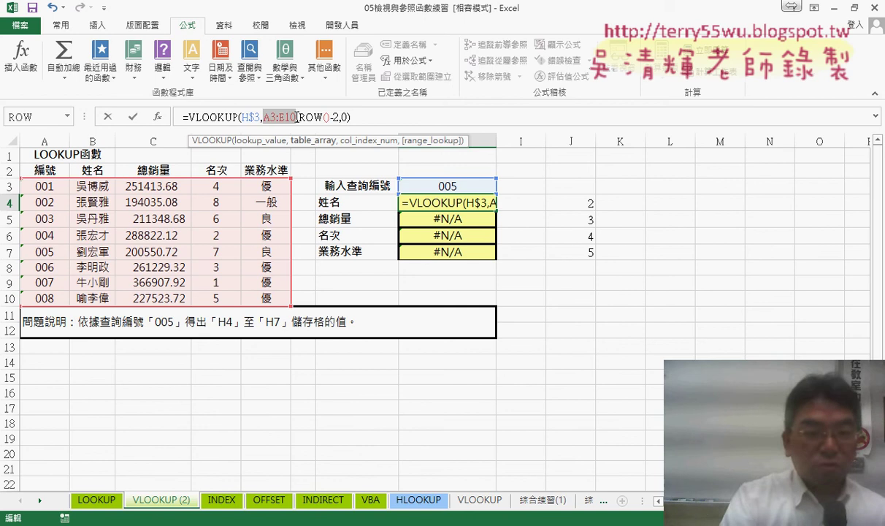
pyautogui.press('F4')
pyautogui.press('F4')
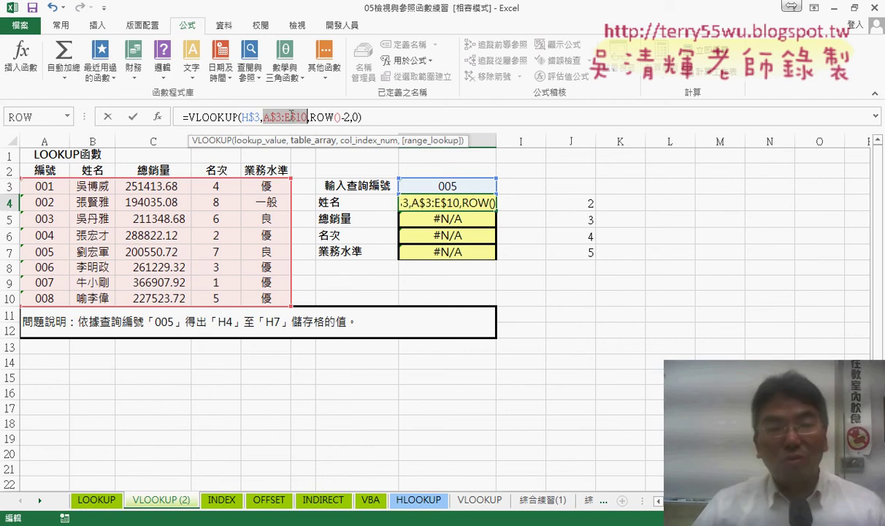
pyautogui.click(132, 117)
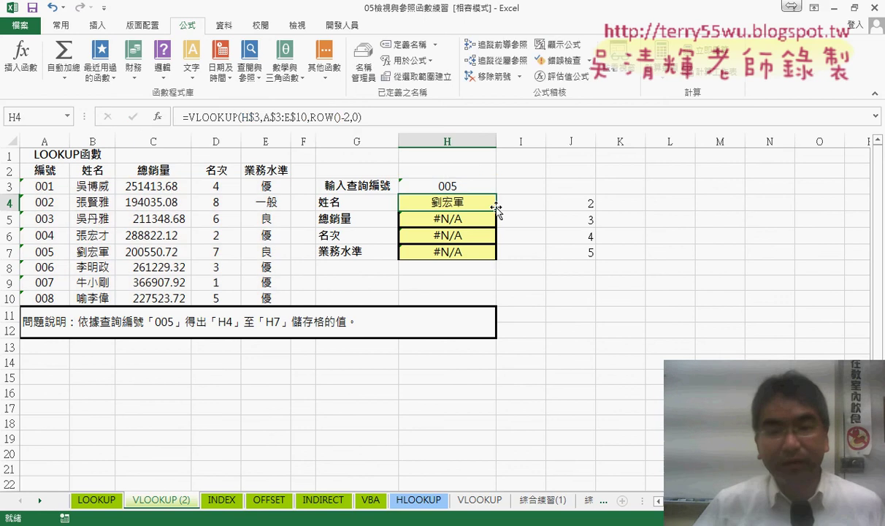
pyautogui.moveTo(496, 211); pyautogui.dragTo(496, 259)
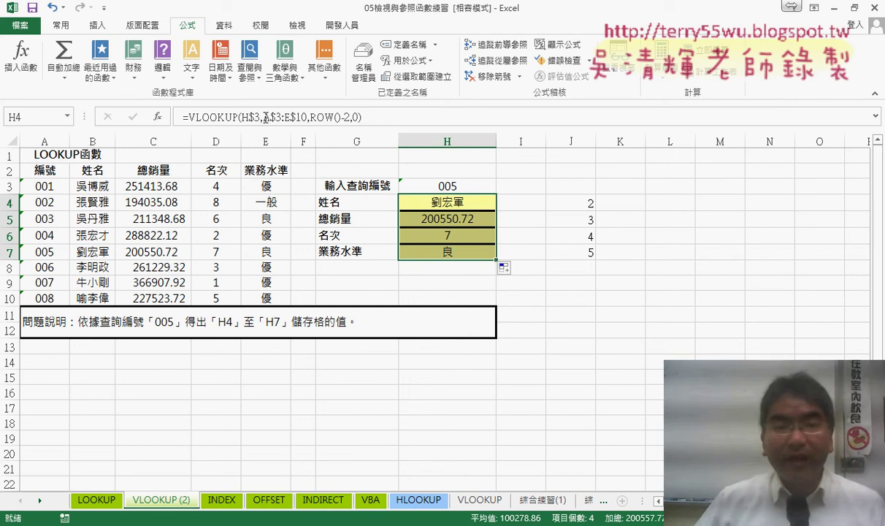
pyautogui.moveTo(265, 117); pyautogui.dragTo(298, 117)
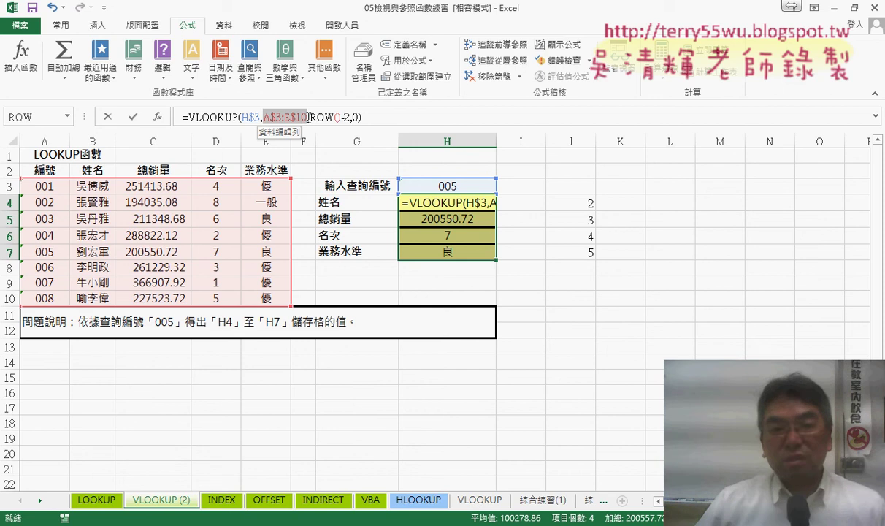
pyautogui.click(309, 117)
pyautogui.write(',')
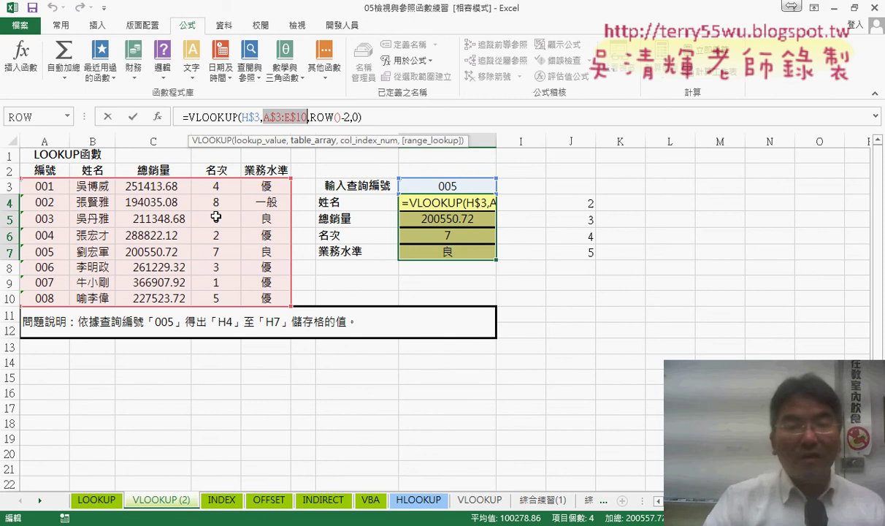
pyautogui.hotkey('ctrl', 'Return')
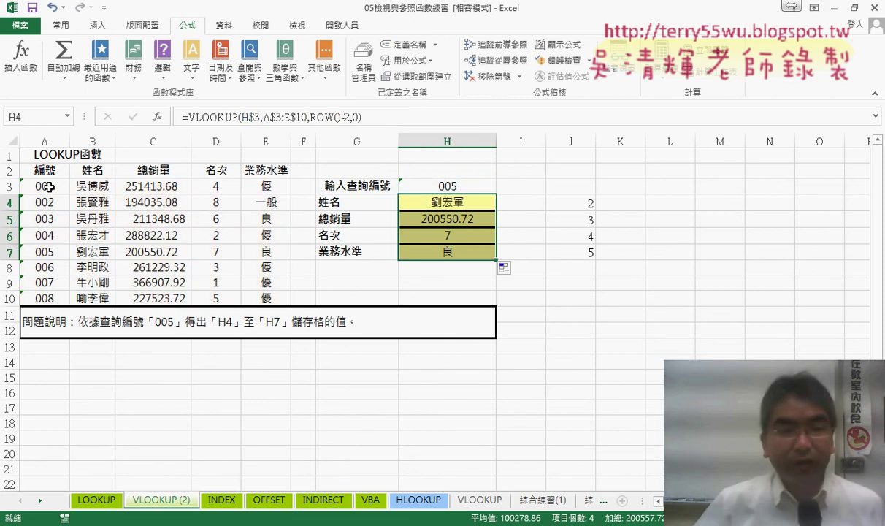
pyautogui.moveTo(48, 187)
pyautogui.mouseDown()
pyautogui.moveTo(269, 307)
pyautogui.moveTo(271, 297)
pyautogui.mouseUp()
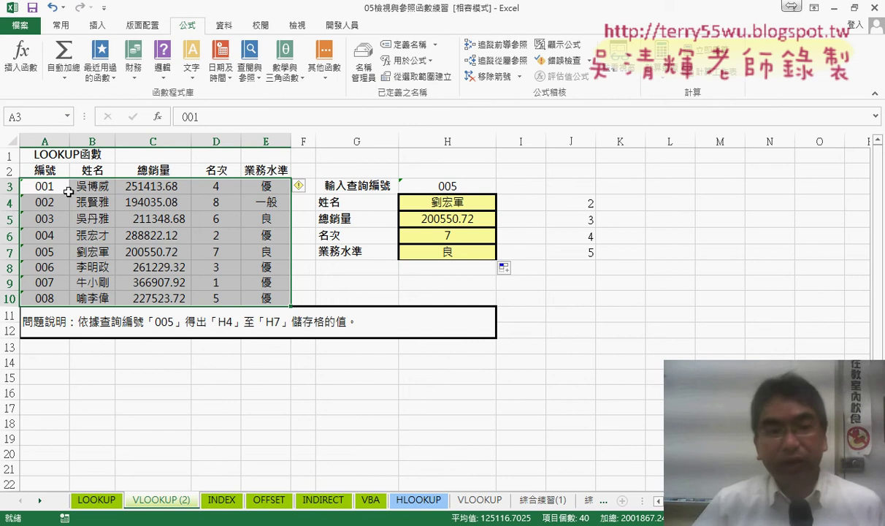
# Step: Name the selected range A3:E10 'LOOKUP' in the Name Box, then clear the selection
pyautogui.click(38, 118)
pyautogui.write('L')
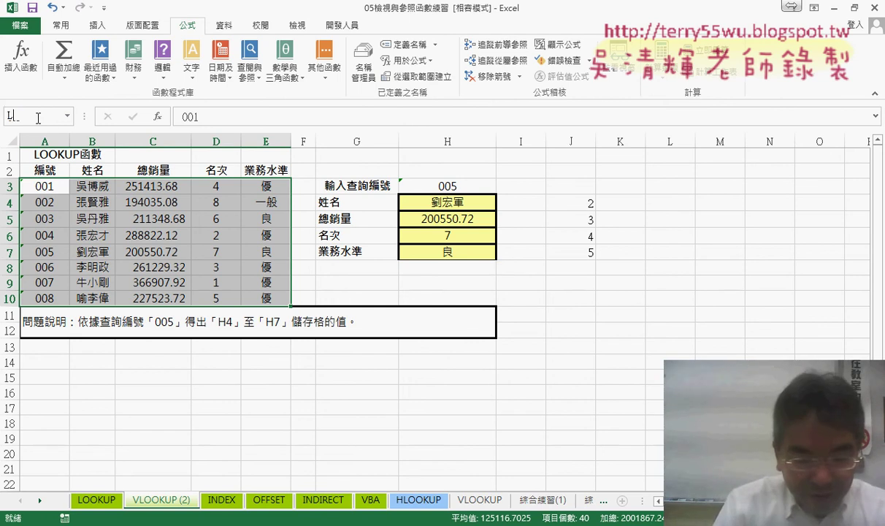
pyautogui.write('OOKUP')
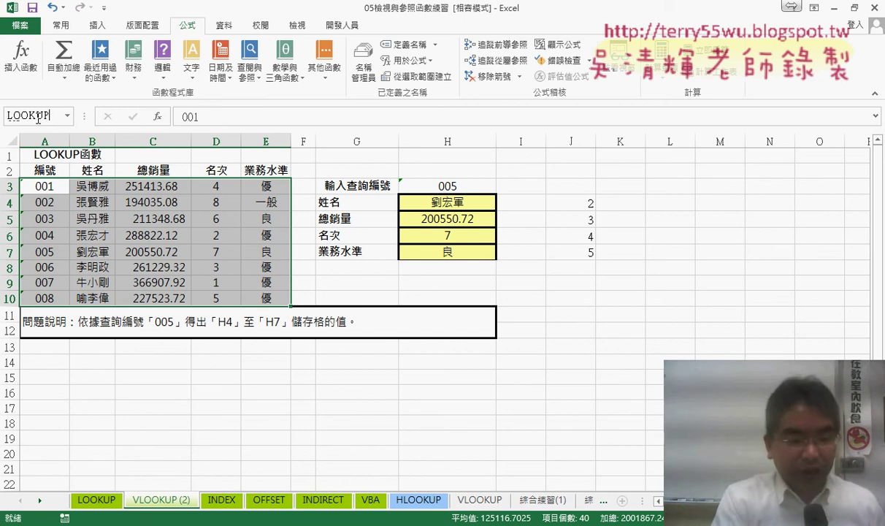
pyautogui.press('Return')
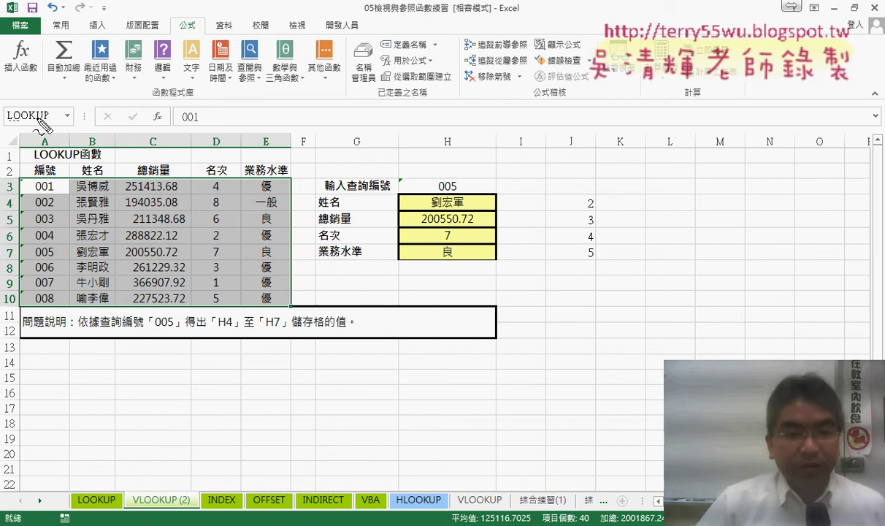
pyautogui.moveTo(299, 310)
pyautogui.mouseDown()
pyautogui.moveTo(272, 191)
pyautogui.moveTo(242, 299)
pyautogui.mouseUp()
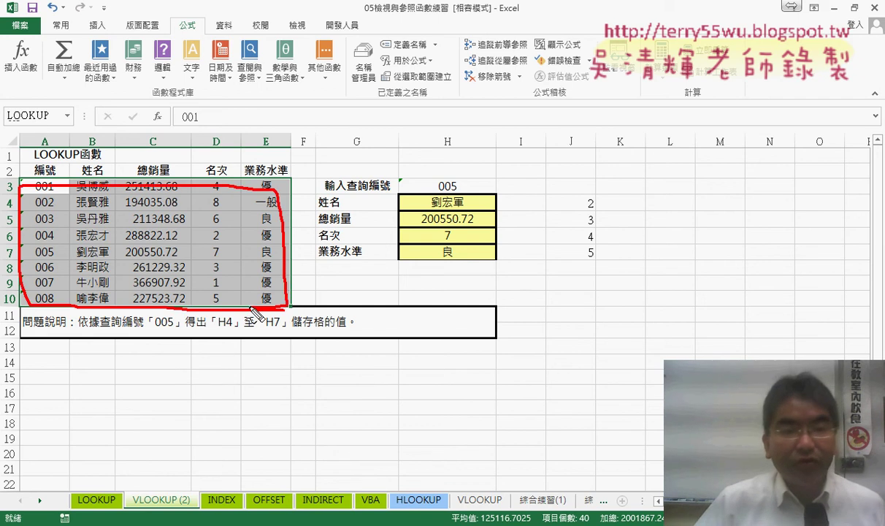
pyautogui.moveTo(149, 183)
pyautogui.mouseDown()
pyautogui.moveTo(117, 135)
pyautogui.moveTo(55, 122)
pyautogui.mouseUp()
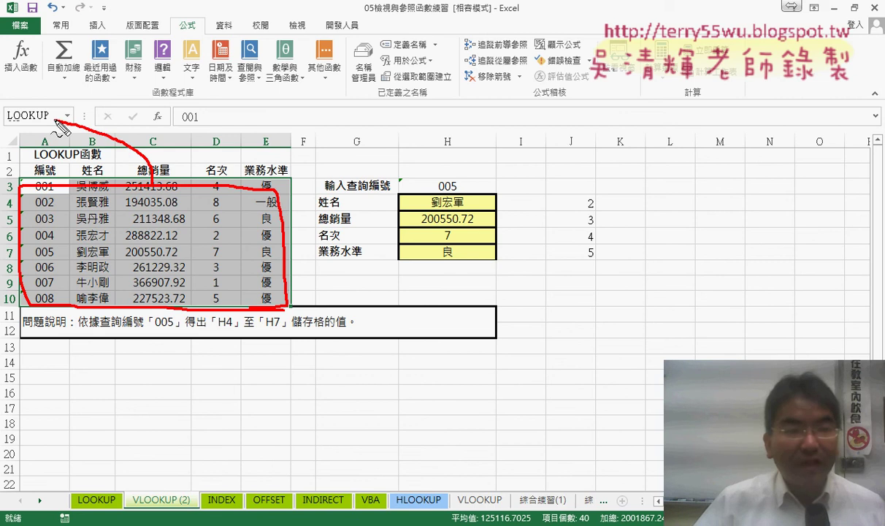
pyautogui.press('Escape')
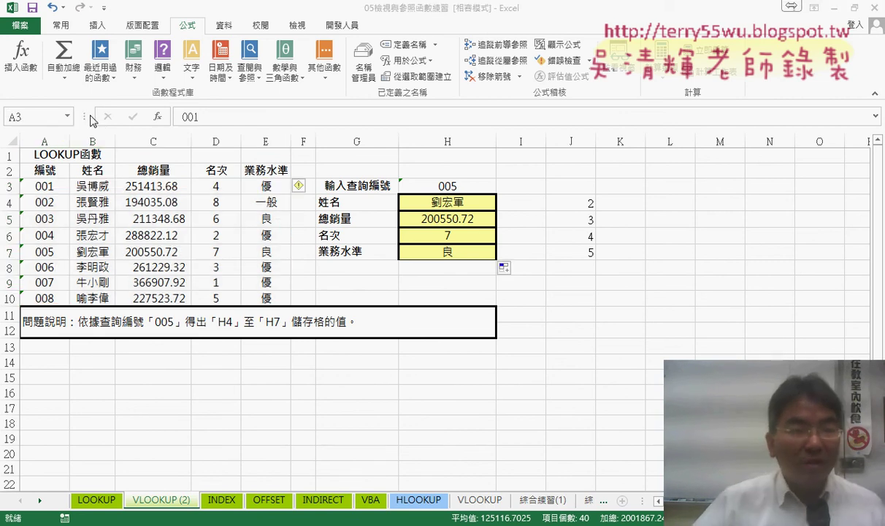